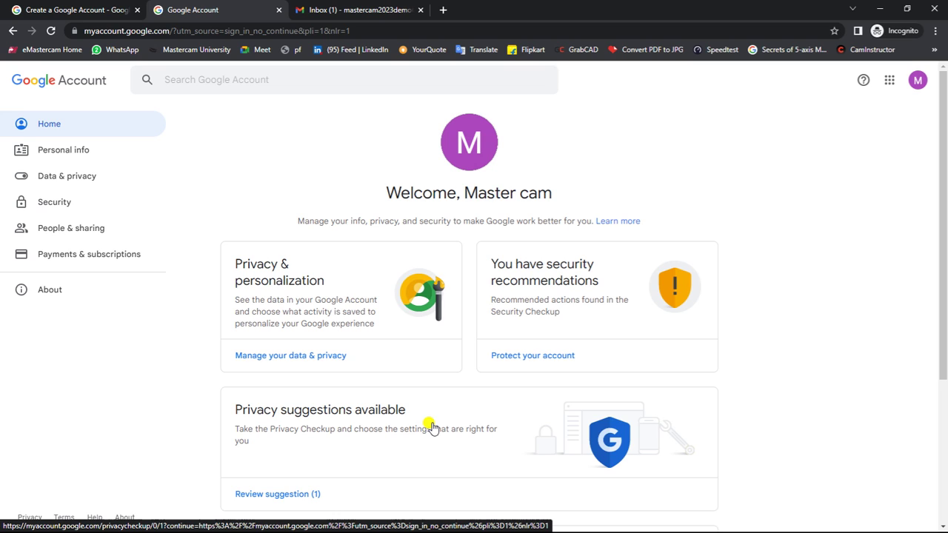
Step: Launch Mastercam 2023 from the desktop, decline the activation code prompt, and let it exit
left_click(880, 10)
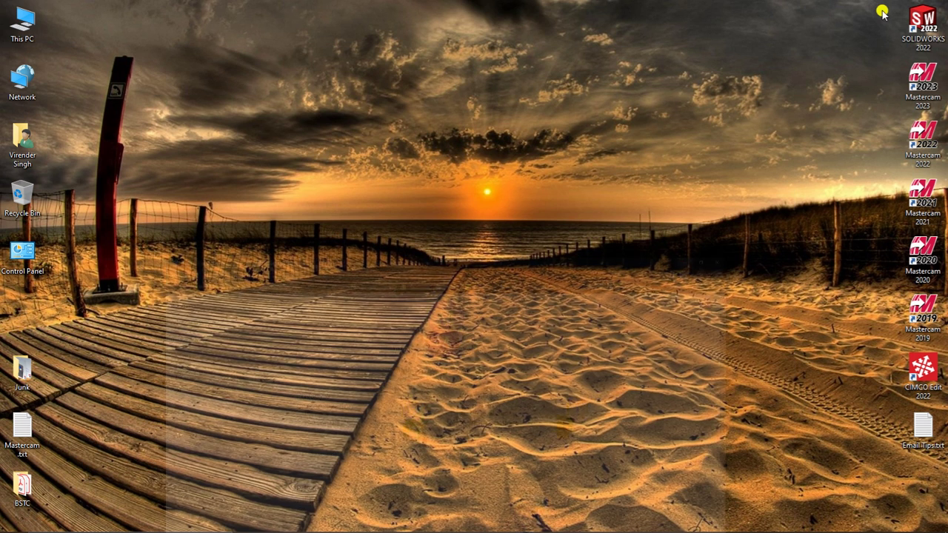
left_click(922, 86)
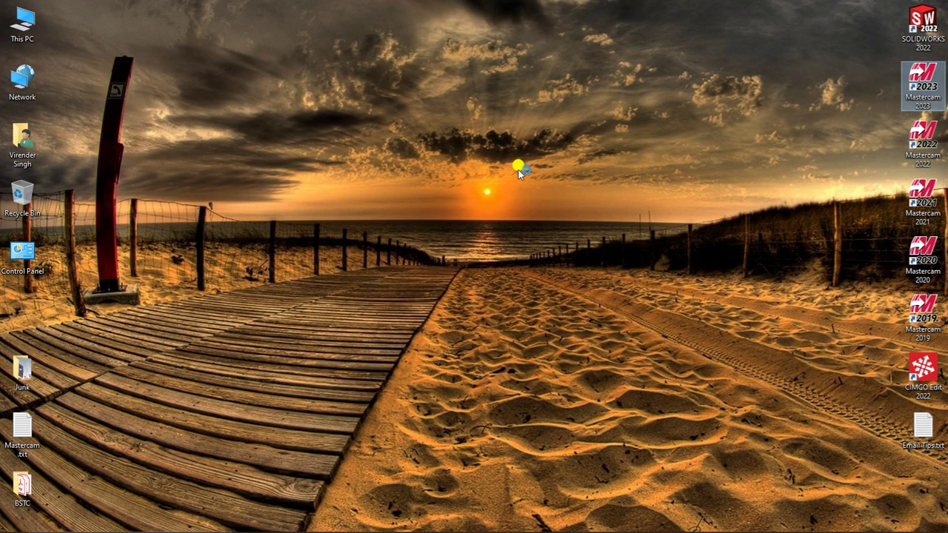
double_click(917, 84)
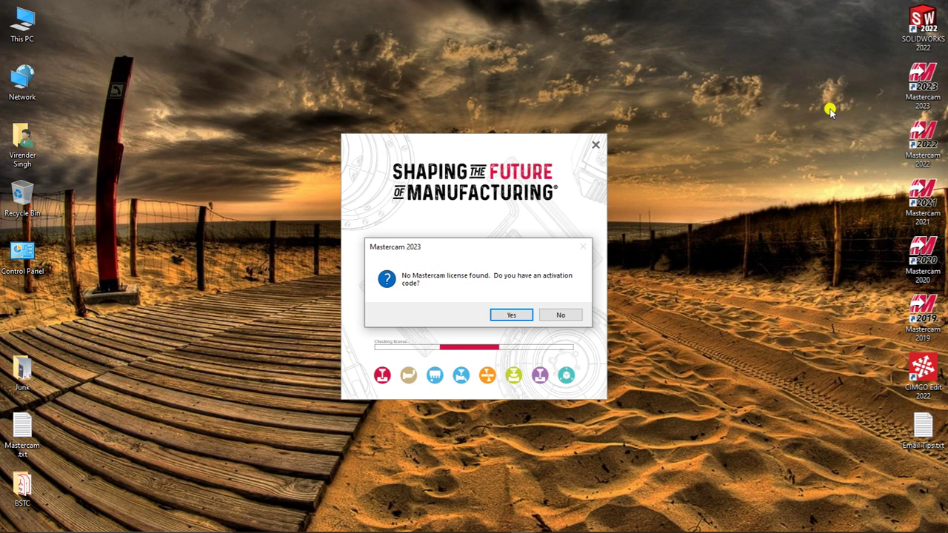
left_click(563, 315)
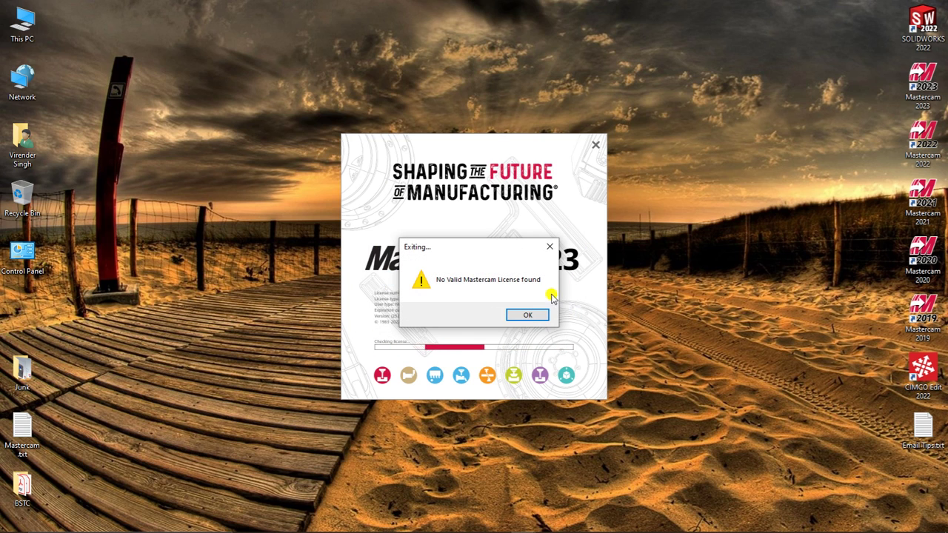
left_click(532, 315)
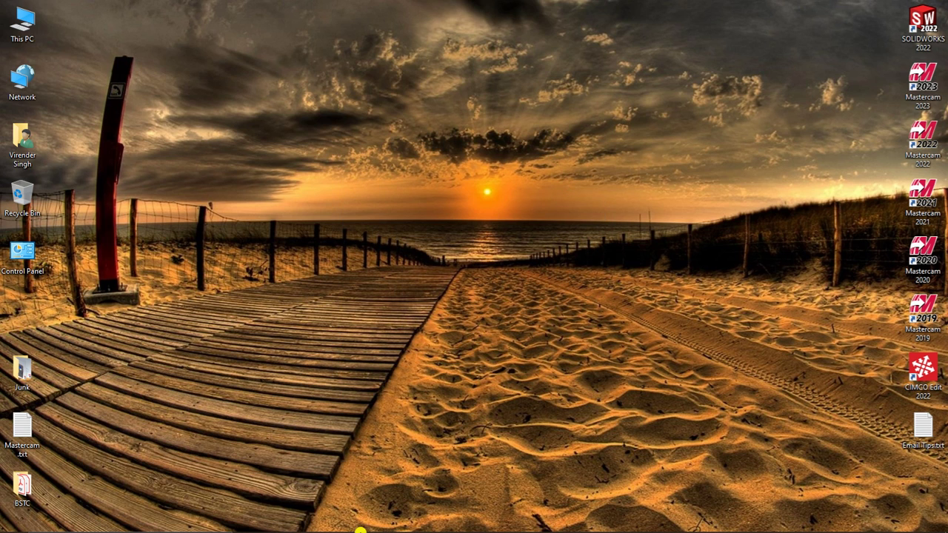
Step: Restore Chrome and load mastercam.com in the current tab
left_click(351, 521)
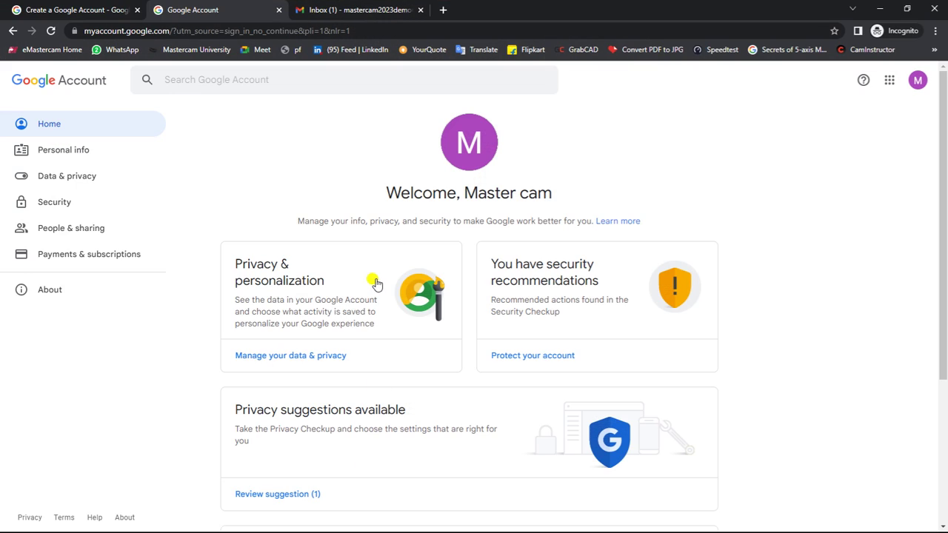
left_click(350, 28)
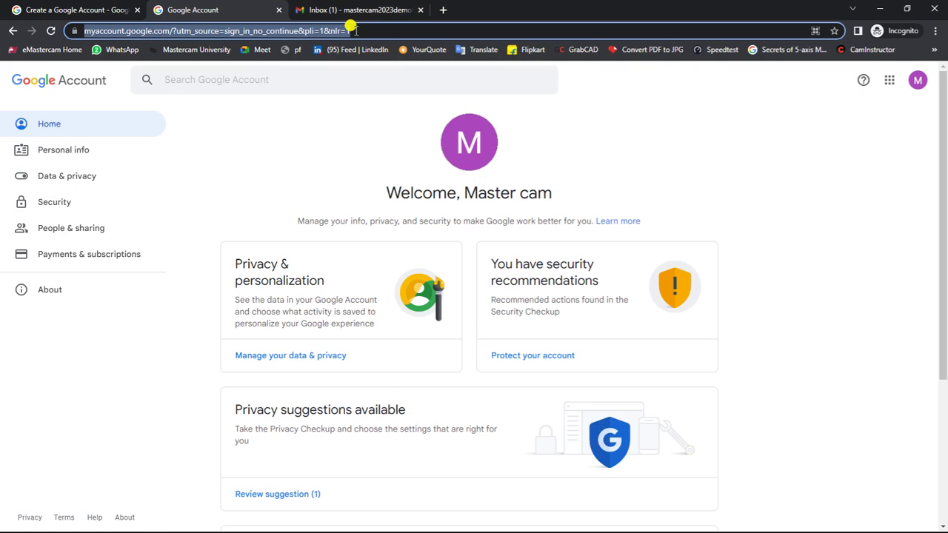
type("mastercam.c")
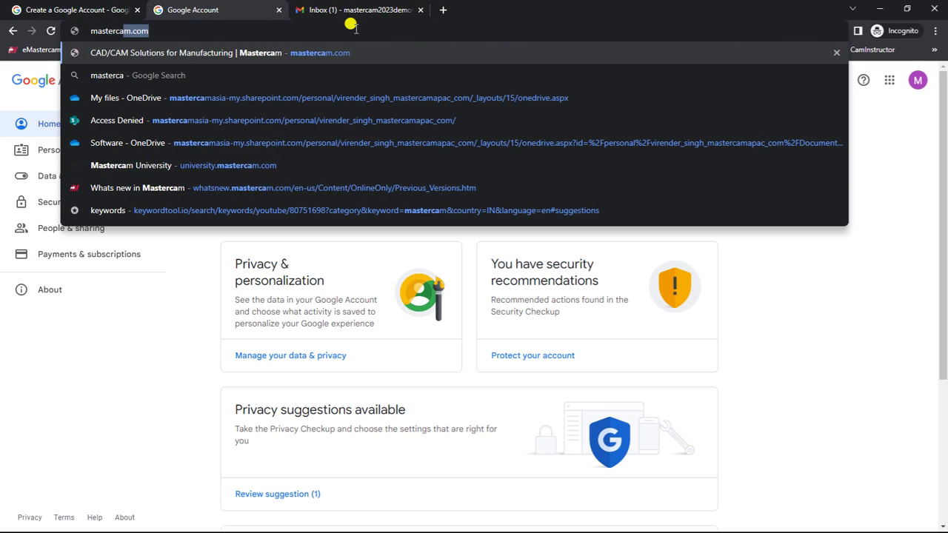
type("om")
key("Return")
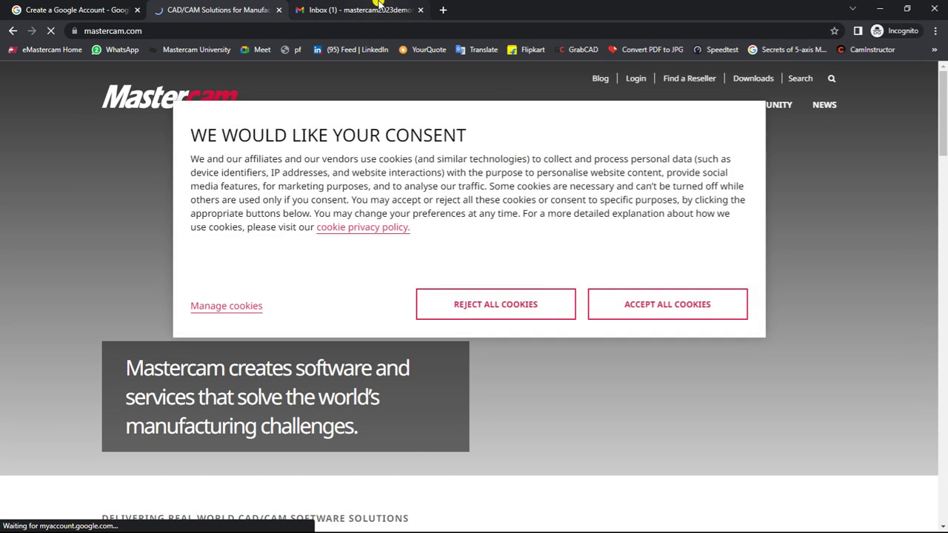
Step: Go to Login, accept all cookies, and open the Create Your Account form at First Name
left_click(636, 79)
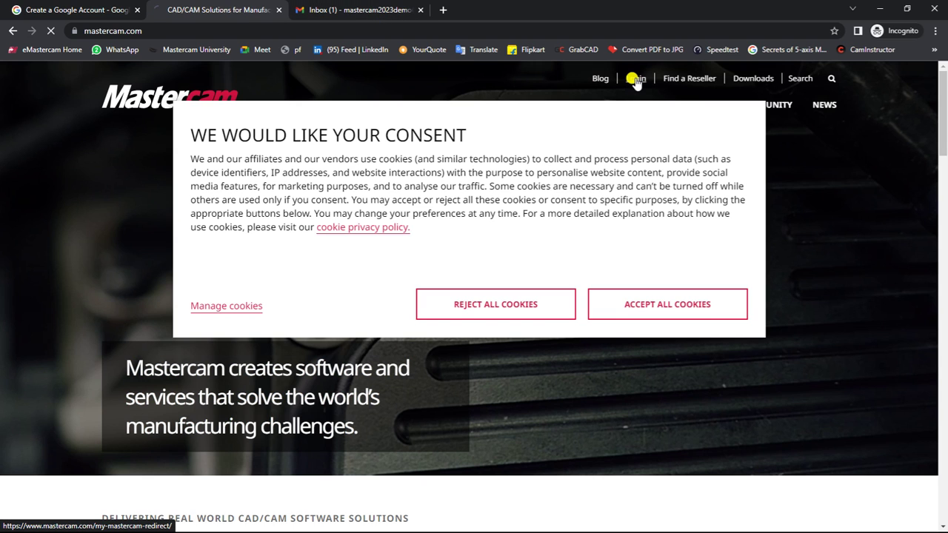
left_click(664, 312)
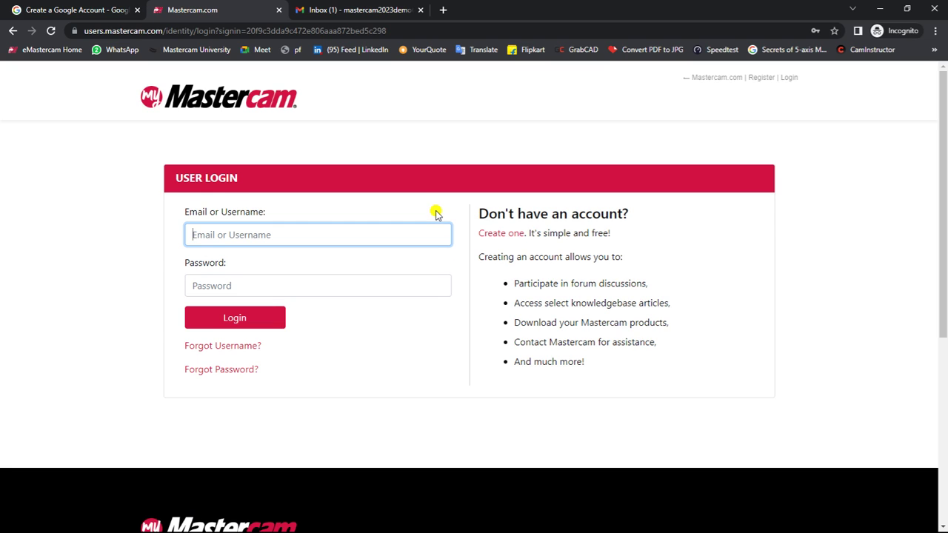
left_click(500, 235)
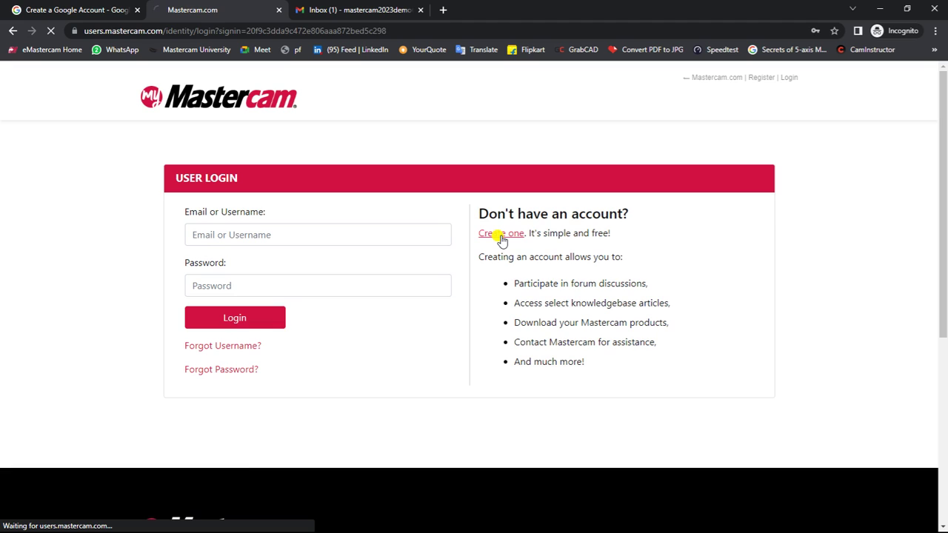
left_click(500, 241)
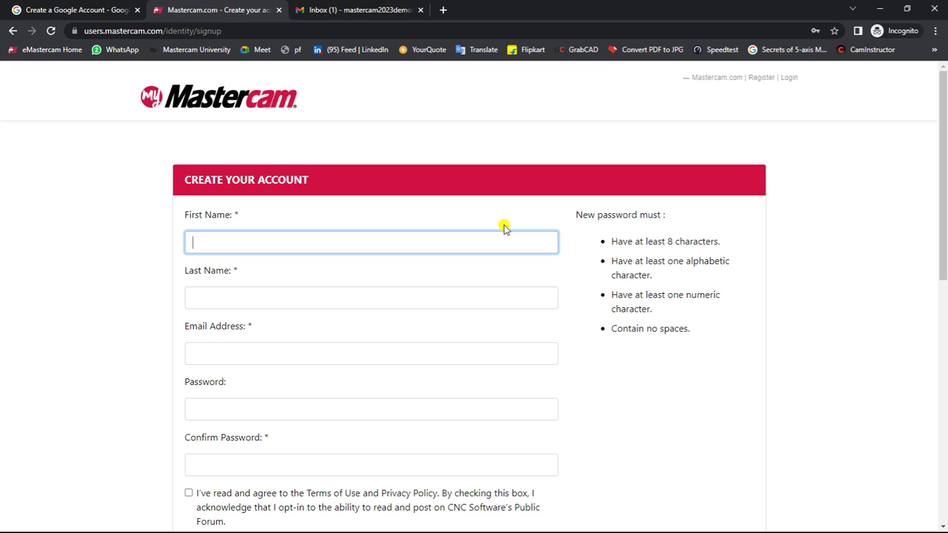
Step: Enter the first name, last name and account e-mail address in the sign-up form
type("Masterca")
key("BackSpace")
key("BackSpace")
key("Tab")
type("cam")
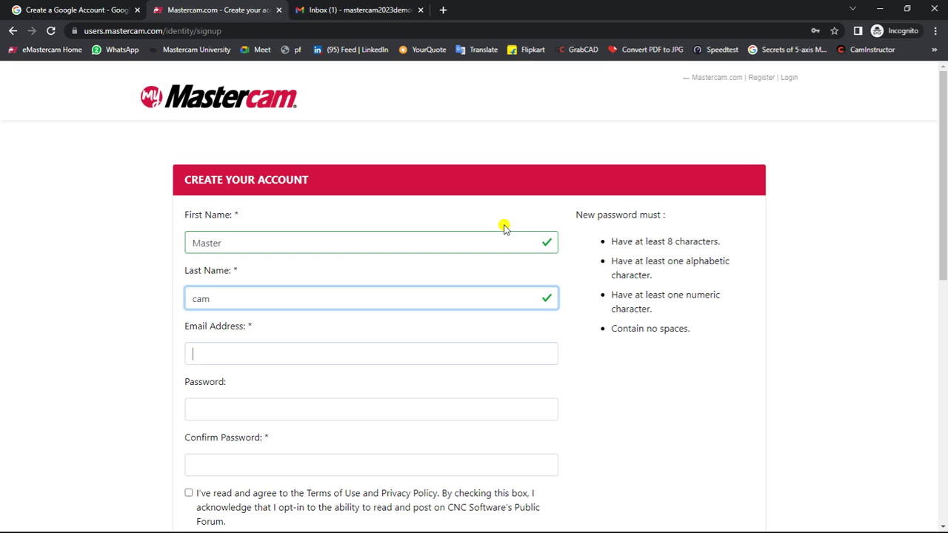
key("Tab")
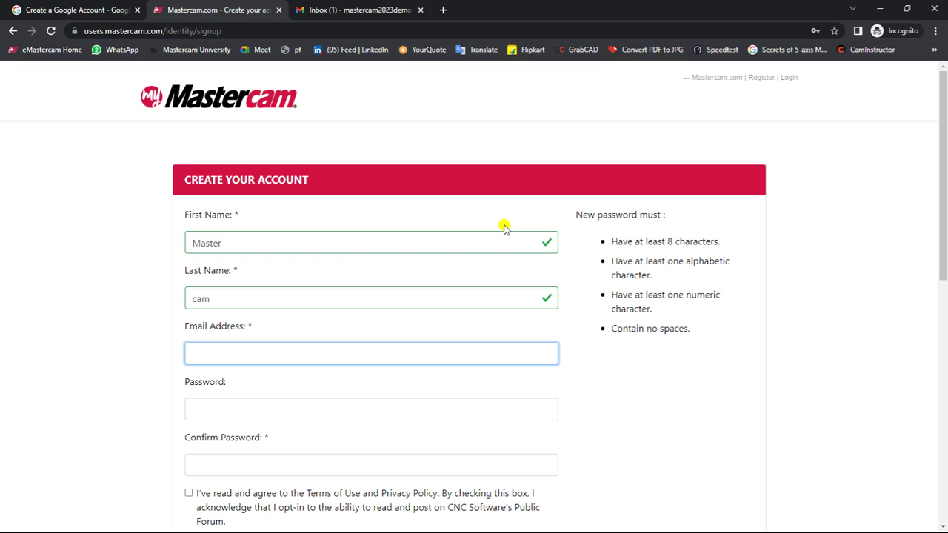
Step: Type the account password and its confirmation, then retype the mismatched confirmation
key("Tab")
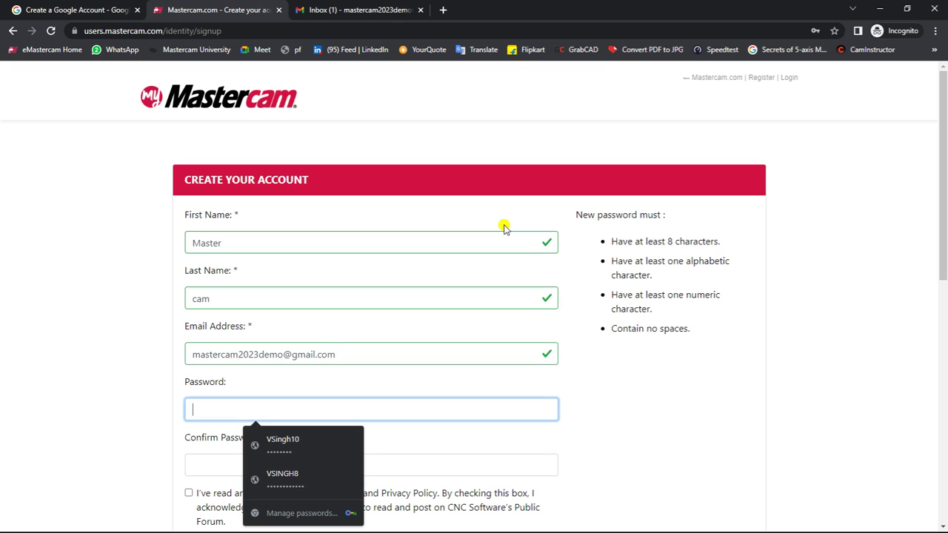
type("Master123")
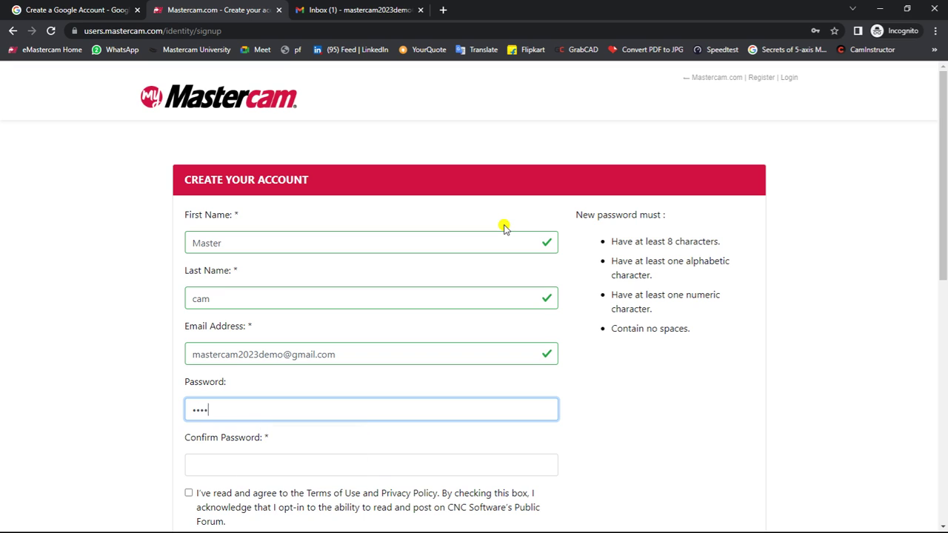
type("2023")
key("Tab")
type("Master1232")
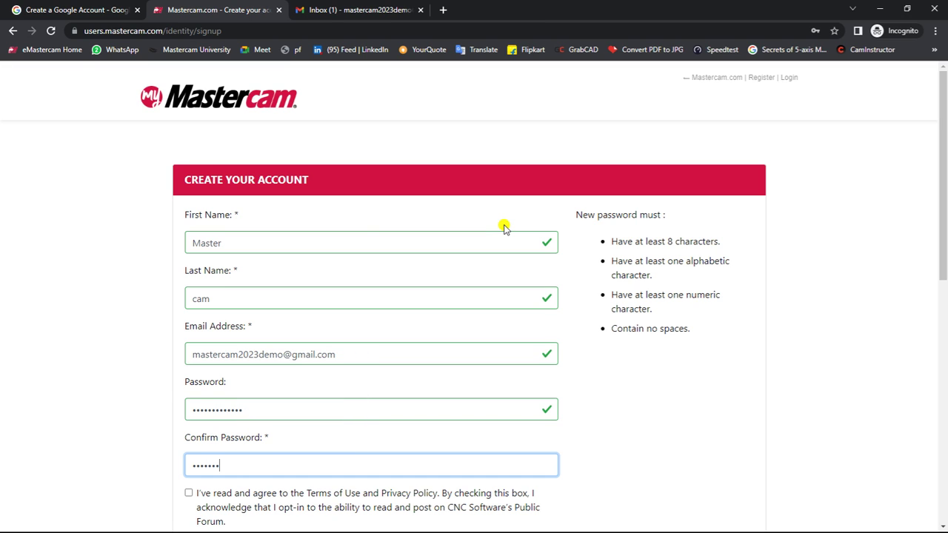
type("023")
scroll(339, 343, "down", 3)
left_click(188, 318)
left_click_drag(281, 288, 133, 311)
type("Mastercam")
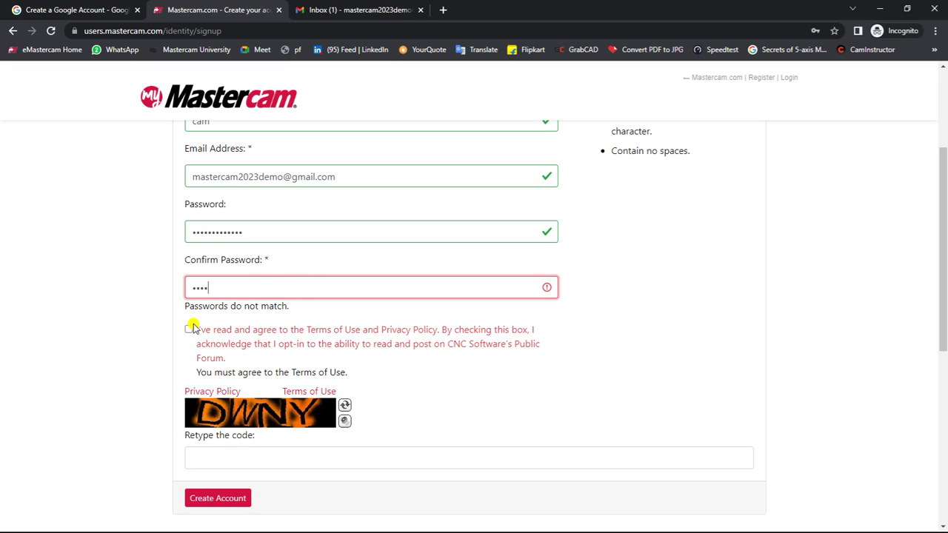
type("2023")
Step: Recheck the password fields and agree to the Terms of Use and Privacy Policy
left_click(260, 234)
left_click(272, 276)
scroll(269, 280, "down", 2)
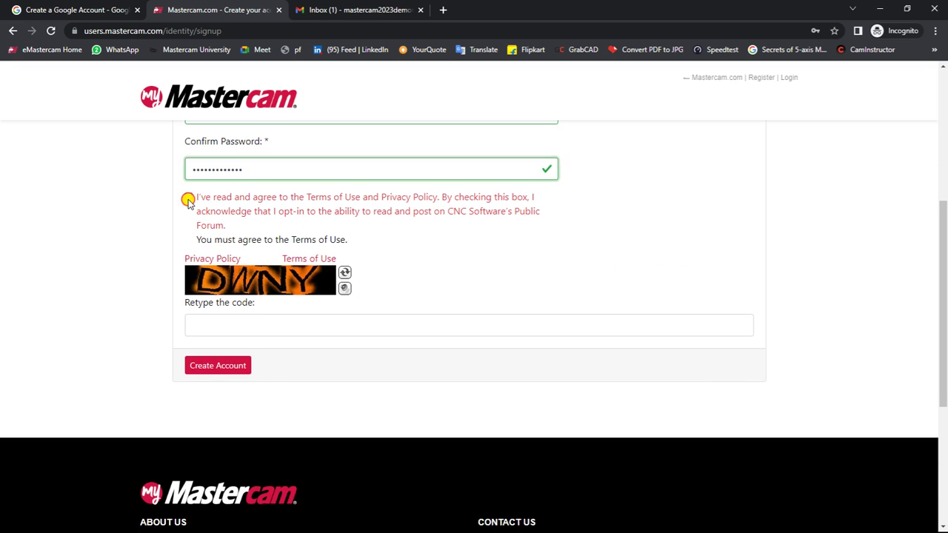
left_click(188, 196)
Step: Enter the image verification code and submit the form to create the account
left_click(222, 313)
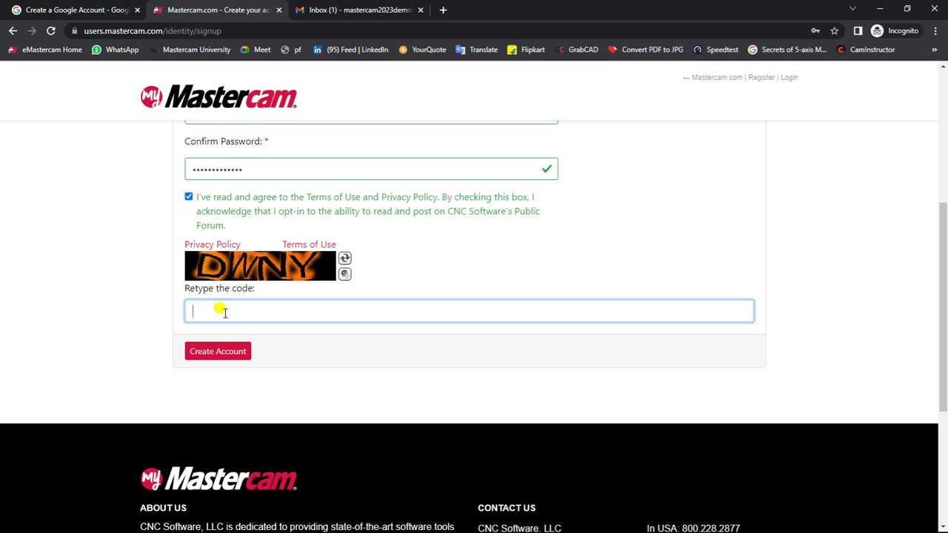
type("DM")
key("BackSpace")
type("WNY")
scroll(275, 241, "up", 5)
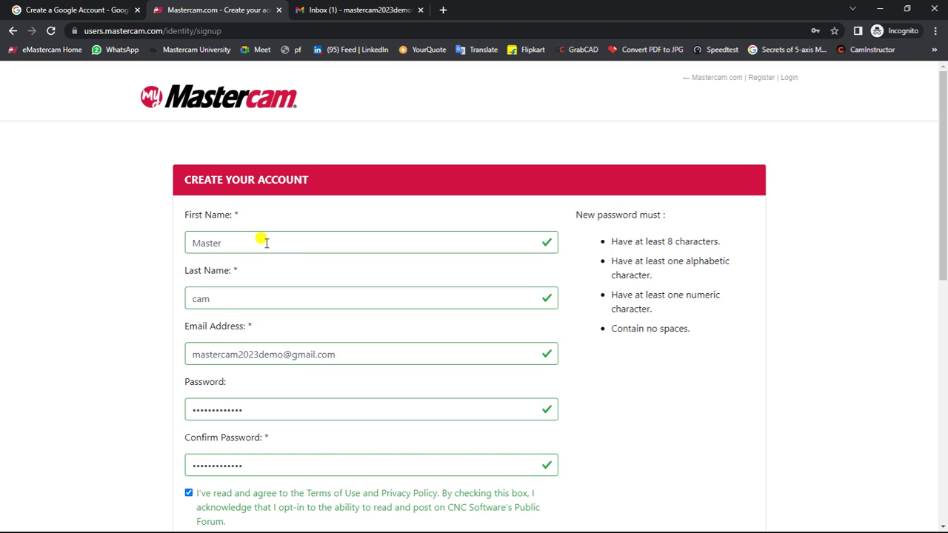
scroll(266, 243, "down", 1)
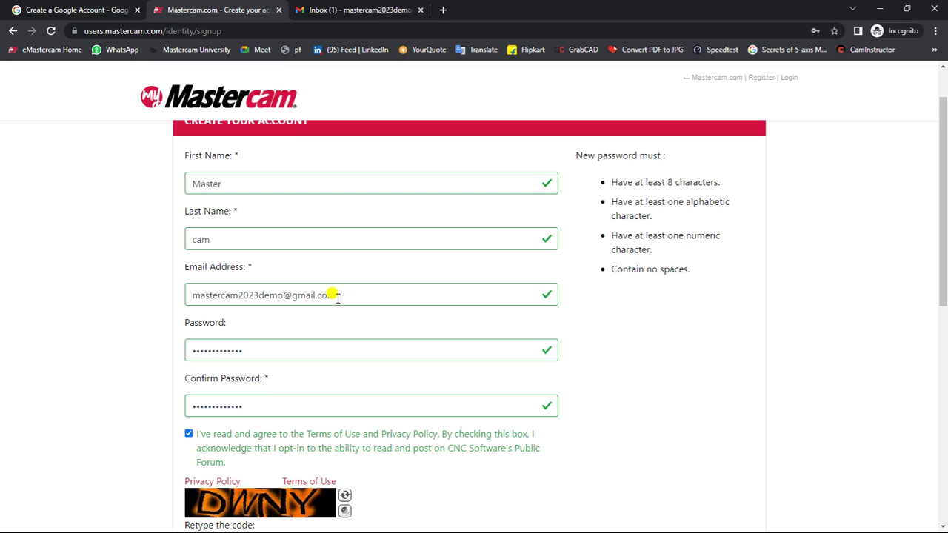
type("DWNY")
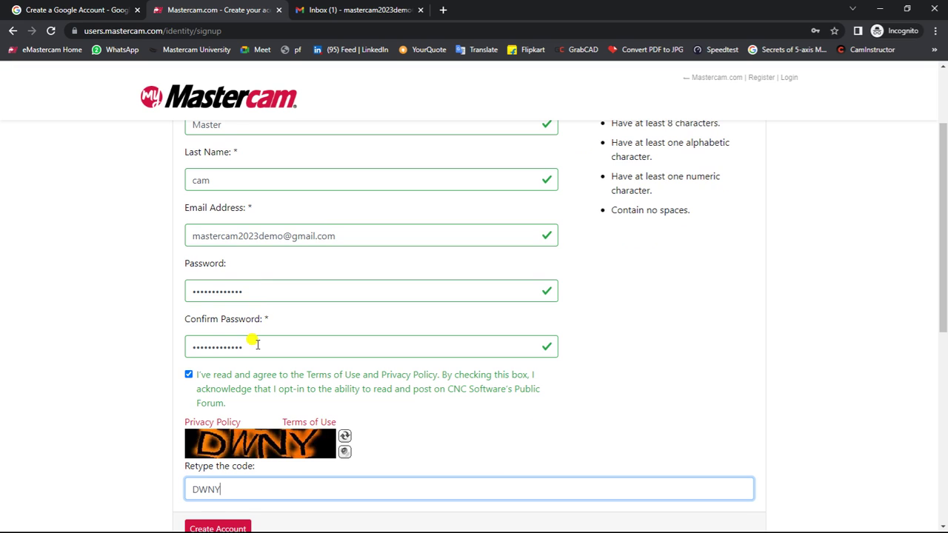
scroll(249, 339, "down", 2)
left_click(227, 411)
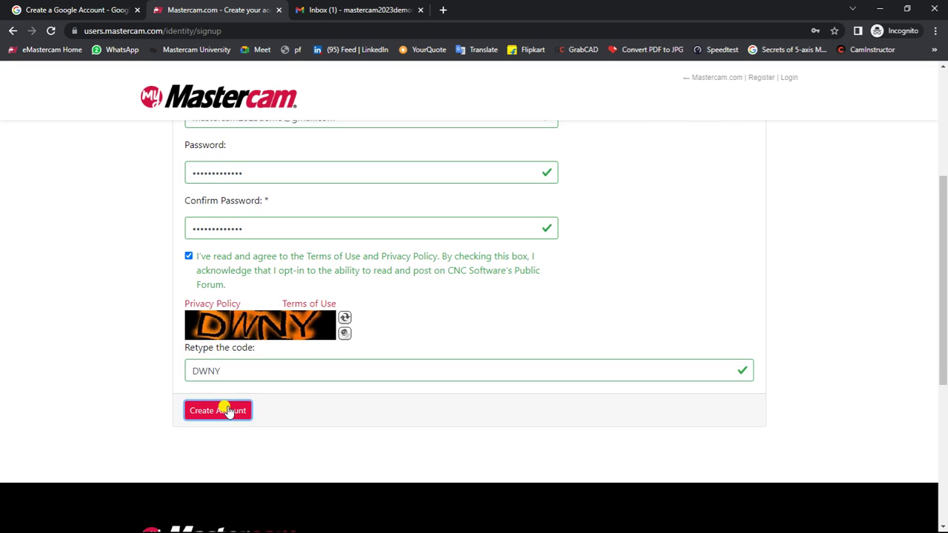
left_click(226, 411)
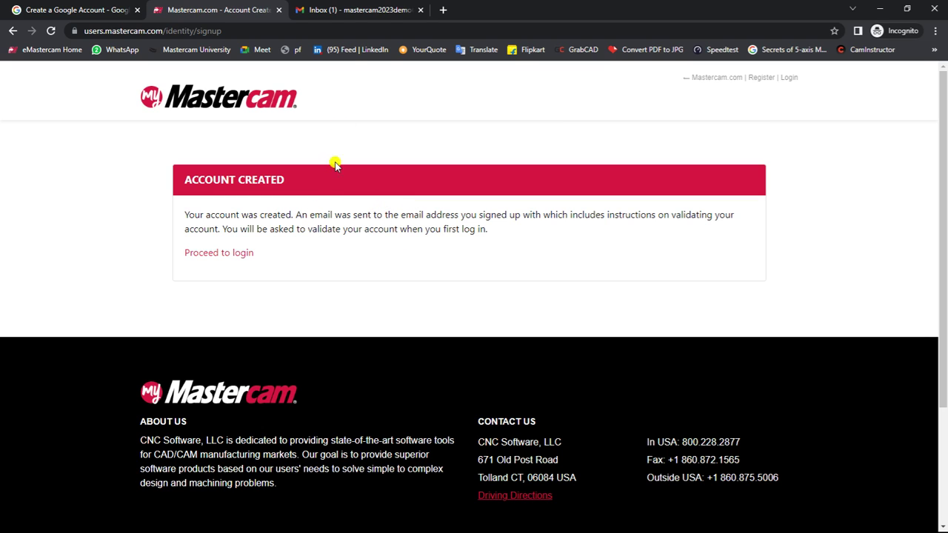
Step: Refresh Gmail and check All Mail for the Mastercam message
left_click(349, 10)
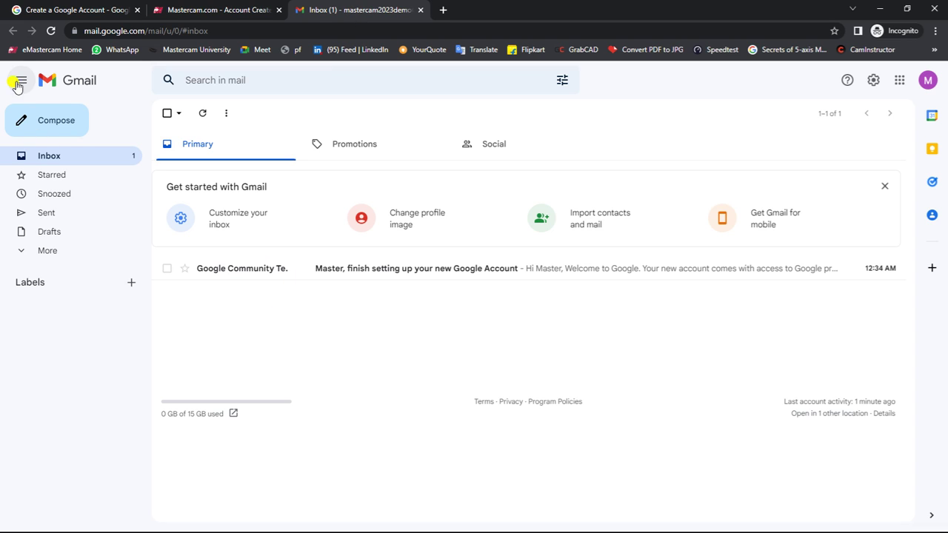
left_click(49, 31)
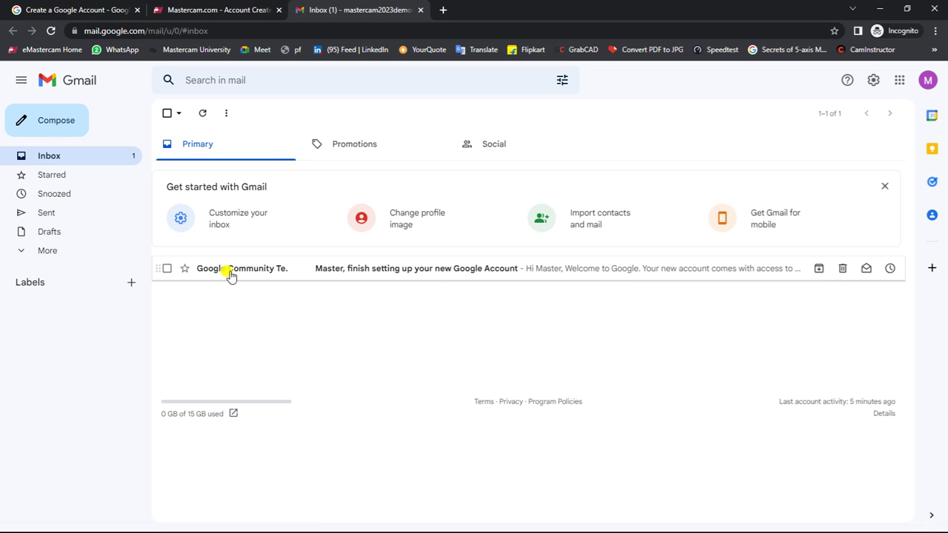
left_click(46, 250)
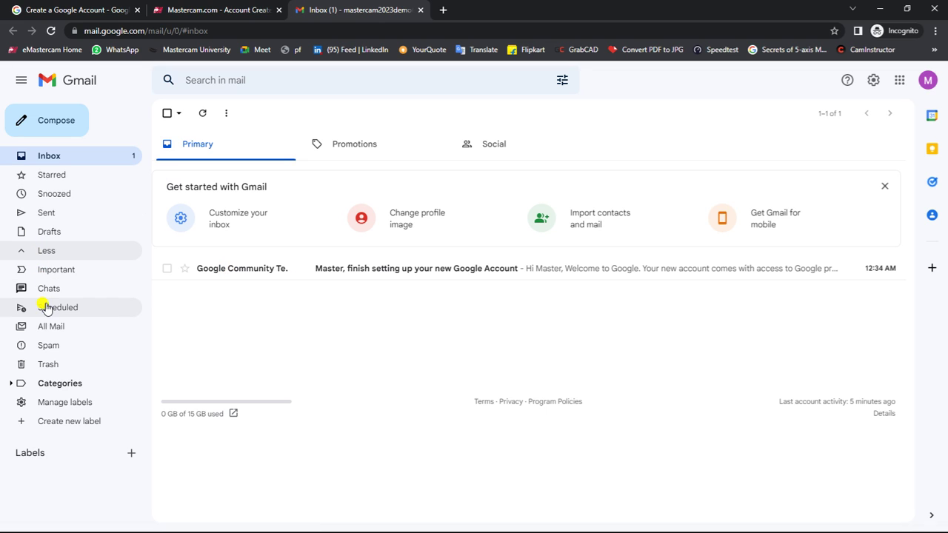
left_click(46, 326)
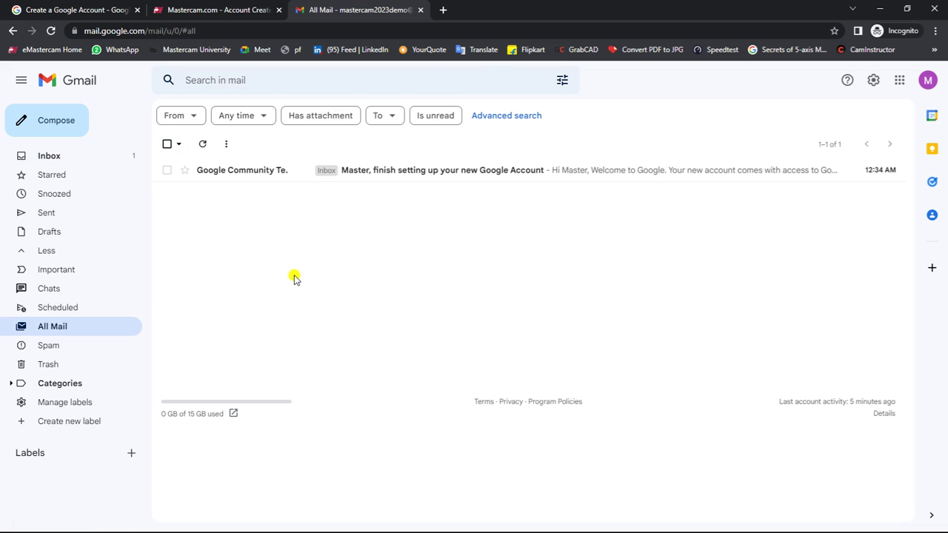
Step: Confirm the signed-in Google account and return to the Mastercam.com login page
left_click(927, 80)
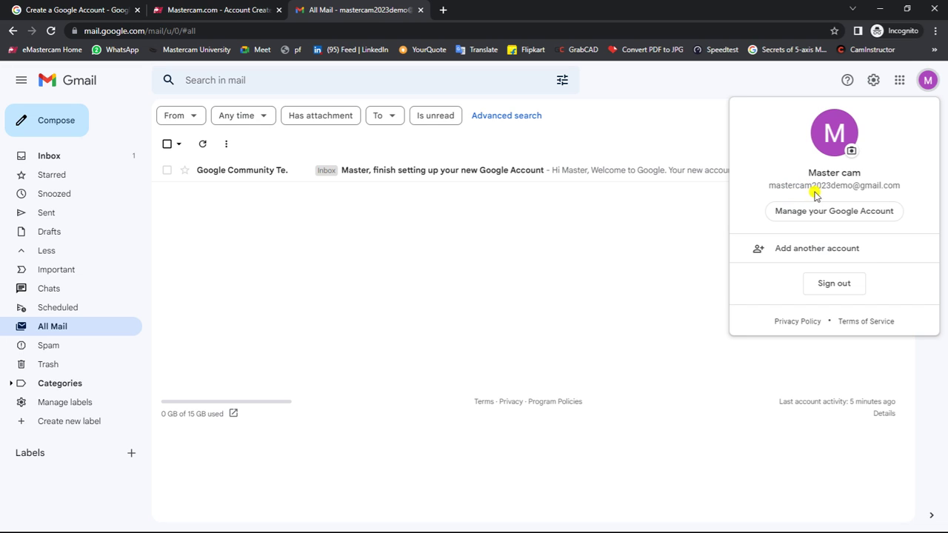
left_click(225, 10)
left_click(221, 254)
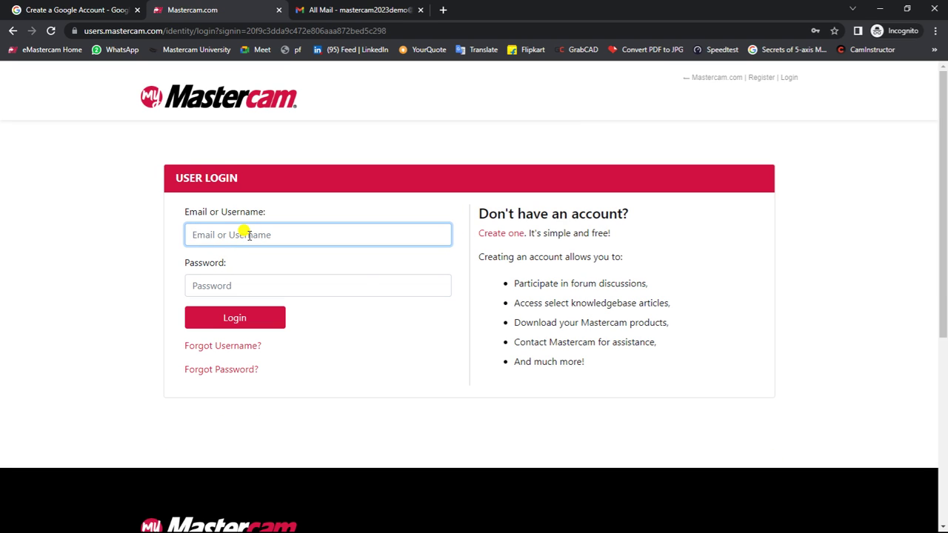
Step: Log in to Mastercam.com with the new account's e-mail address and password
left_click(247, 234)
left_click(156, 238)
left_click(208, 234)
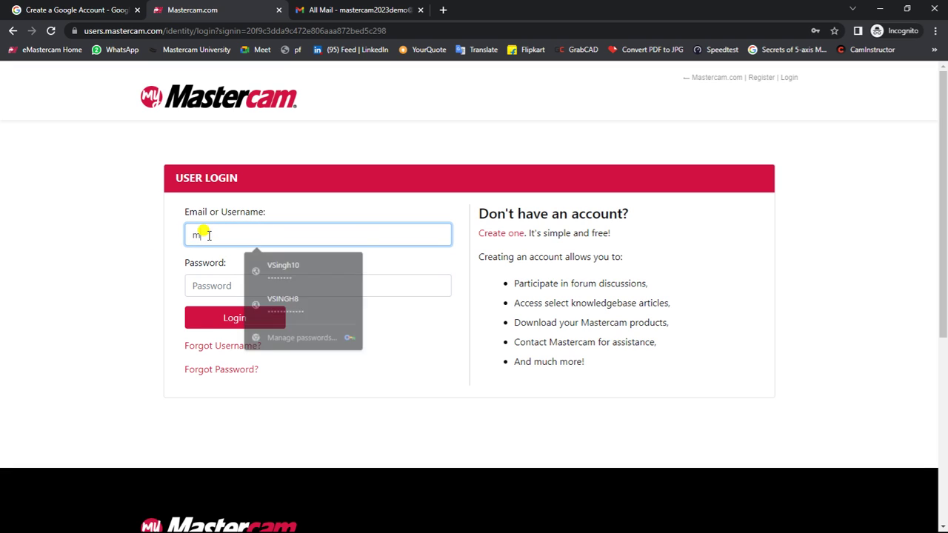
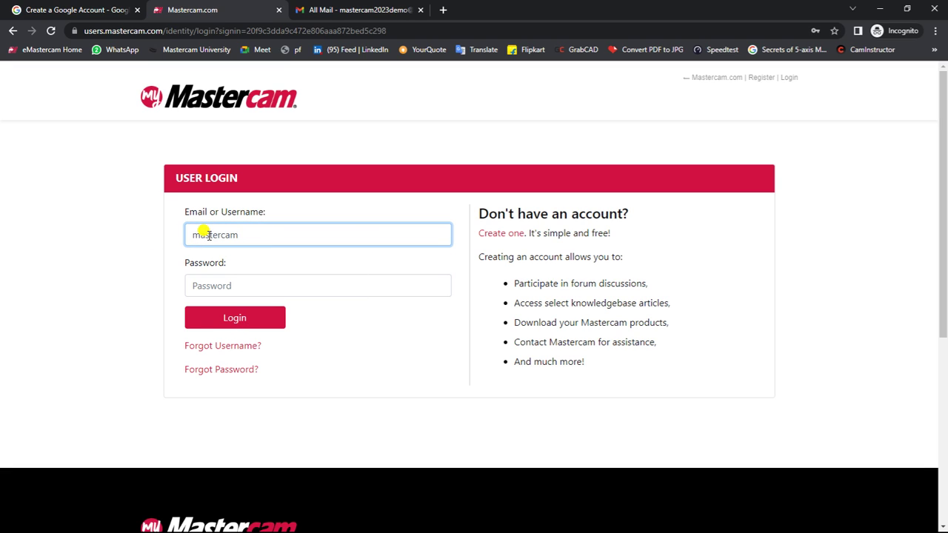
key("Tab")
type("•••••")
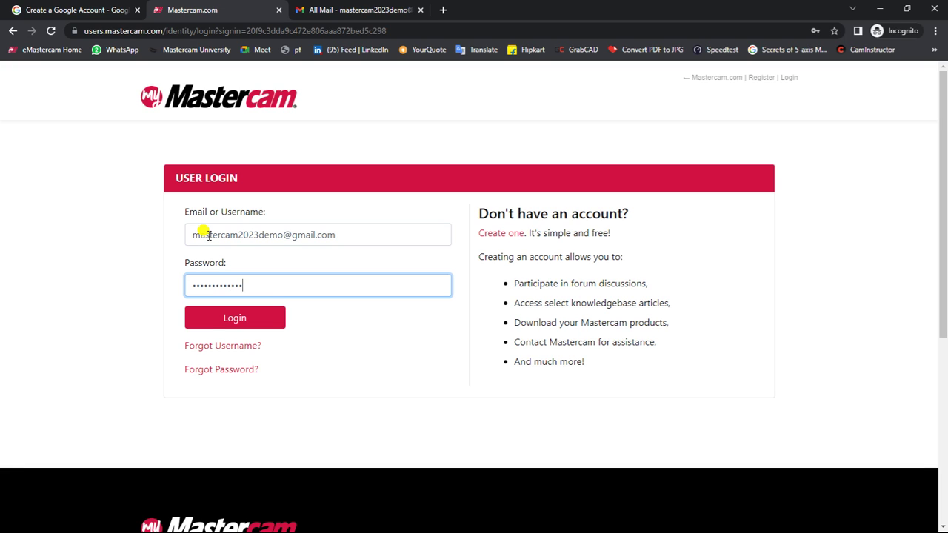
left_click(209, 317)
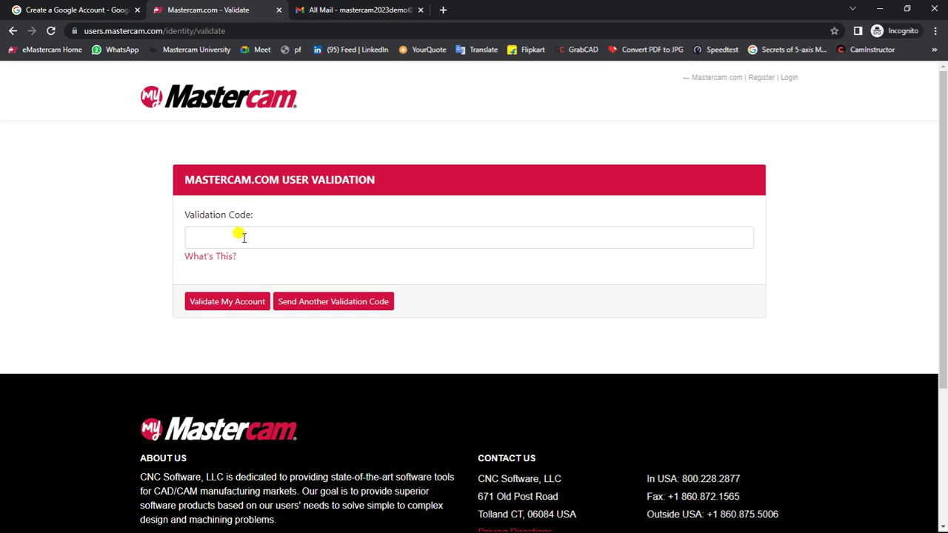
Step: Open the Mastercam.com Validation Code email, follow its validation link, and proceed to login
left_click(349, 10)
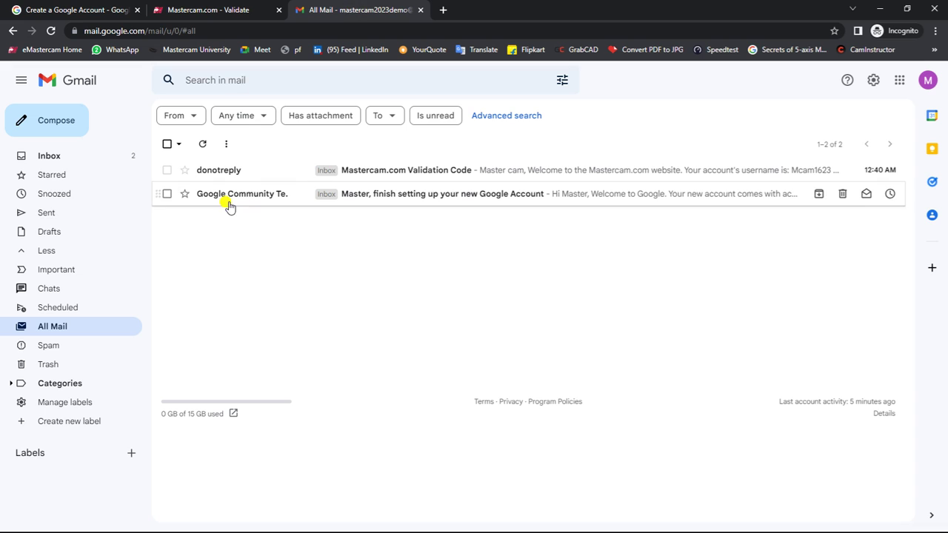
left_click(371, 171)
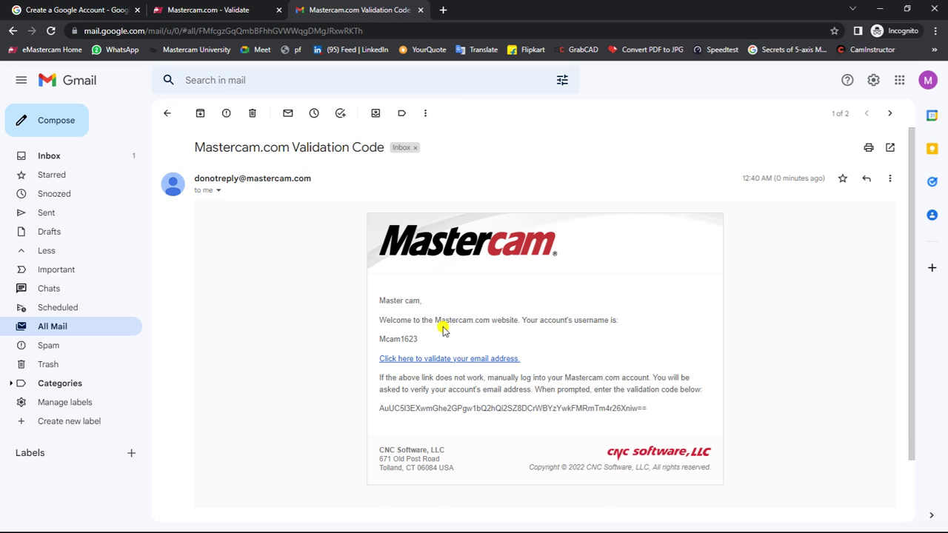
left_click(444, 359)
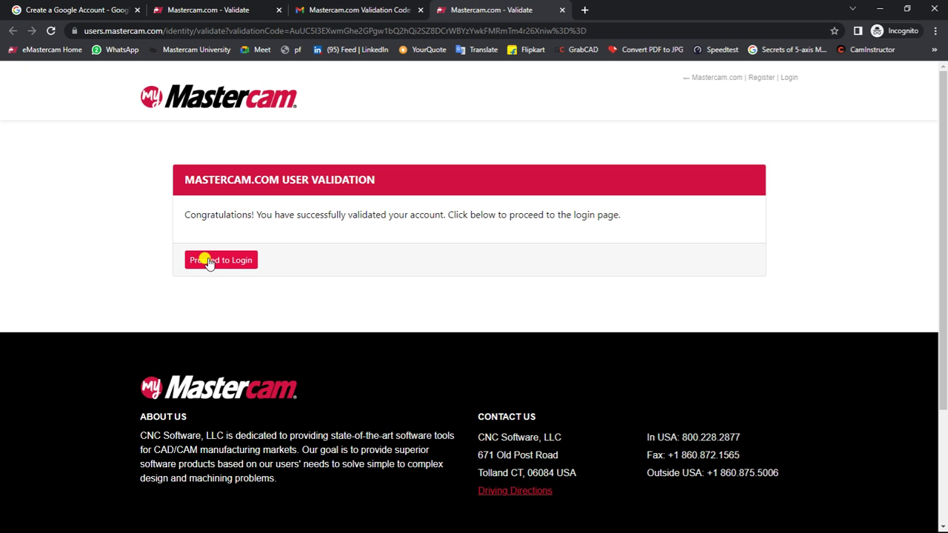
left_click(208, 262)
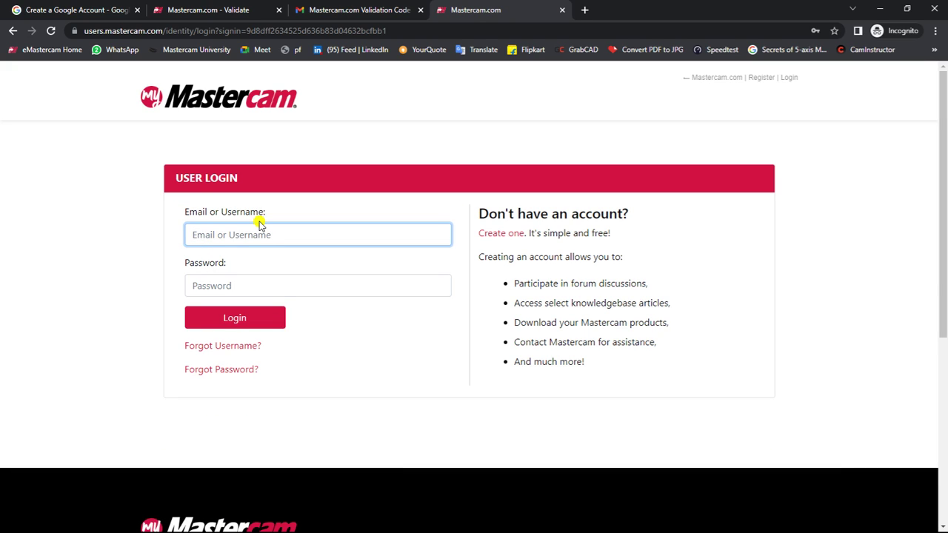
Step: Submit the login form with the account e-mail address and password
left_click(244, 233)
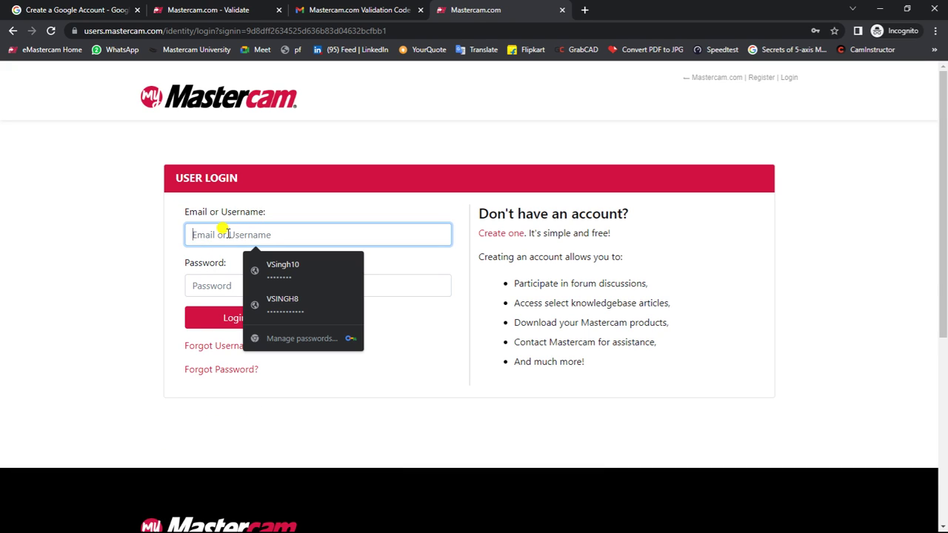
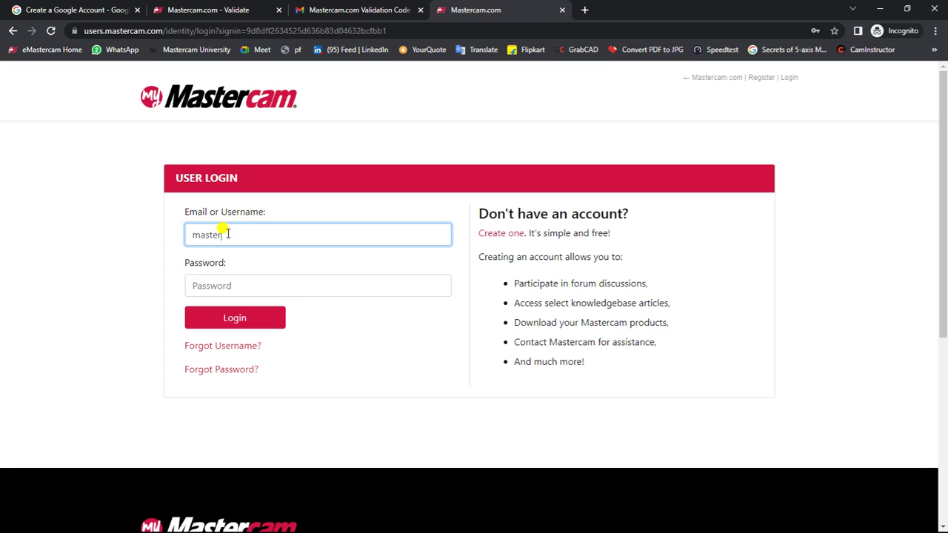
key("Tab")
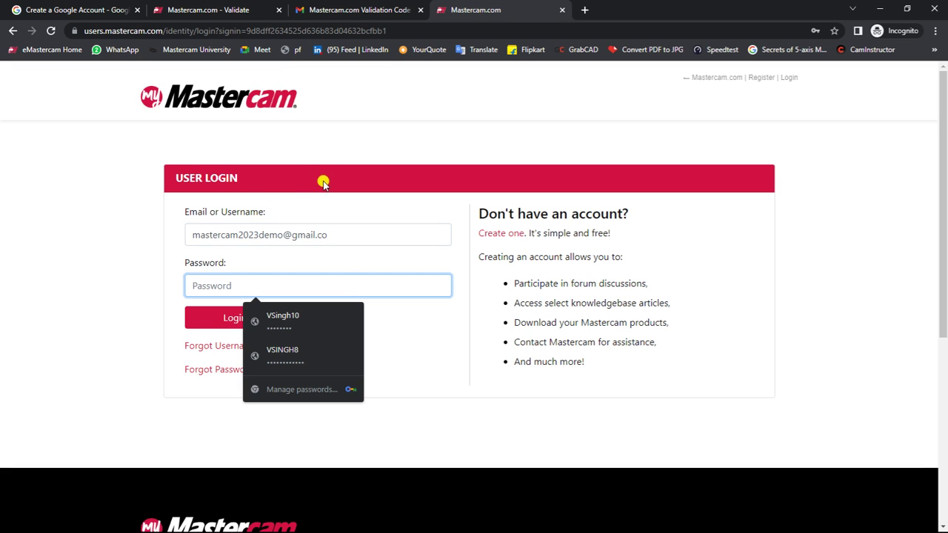
left_click(344, 228)
type("m")
key("Tab")
type("••••")
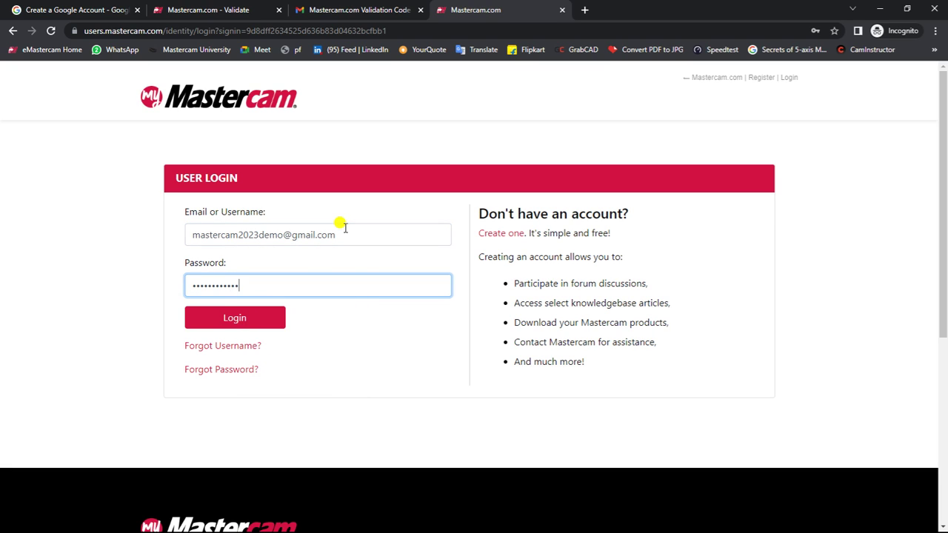
left_click(268, 319)
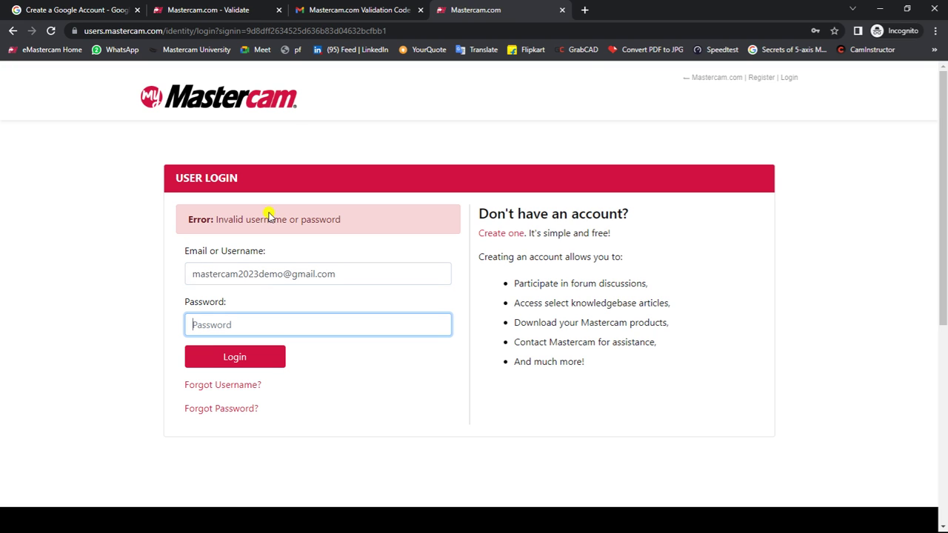
Step: After the invalid username or password error, retype the password
left_click(222, 10)
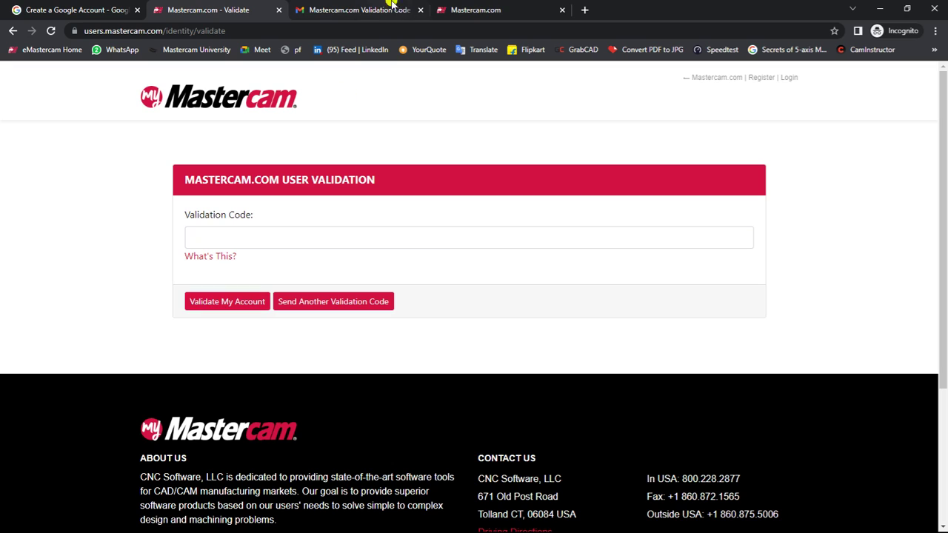
left_click(453, 9)
type("m")
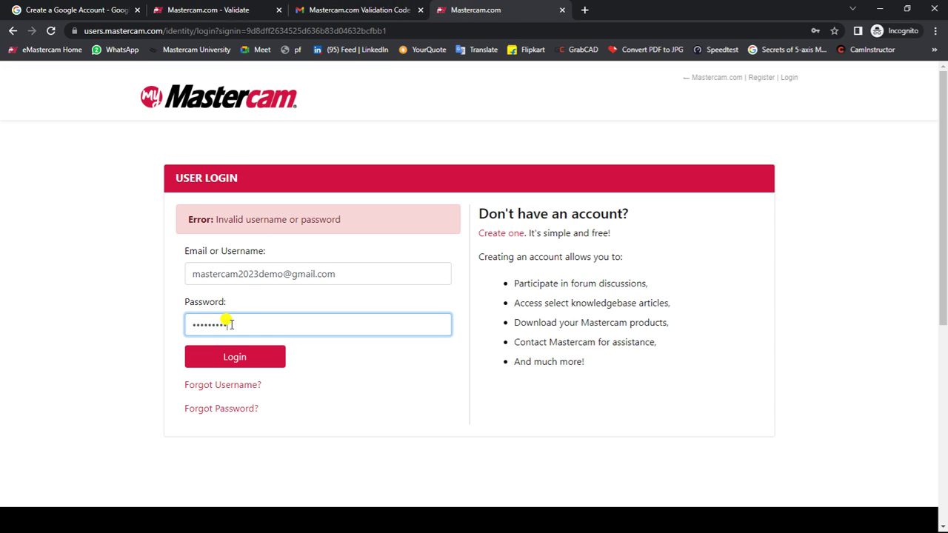
Step: Resubmit the login and skip the Account Link page to reach the myMastercam home
left_click(236, 357)
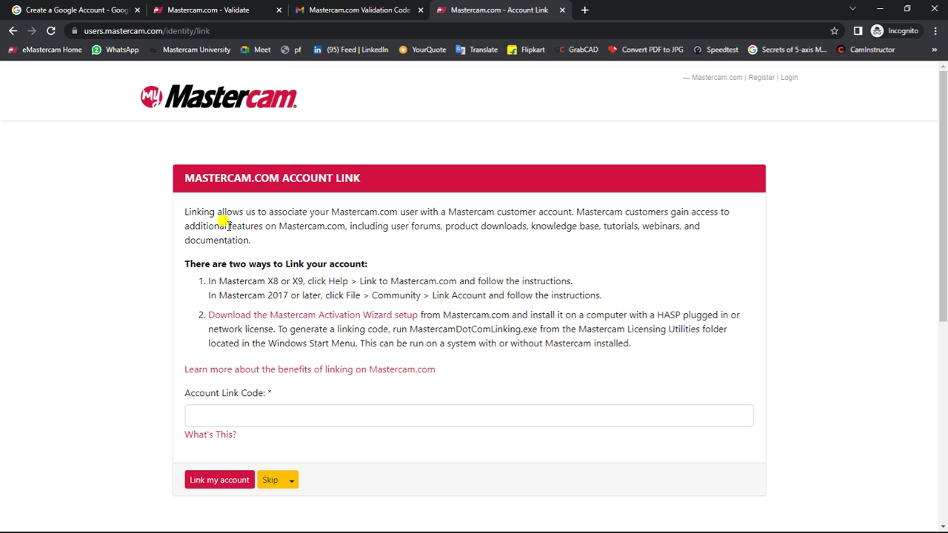
scroll(222, 222, "down", 1)
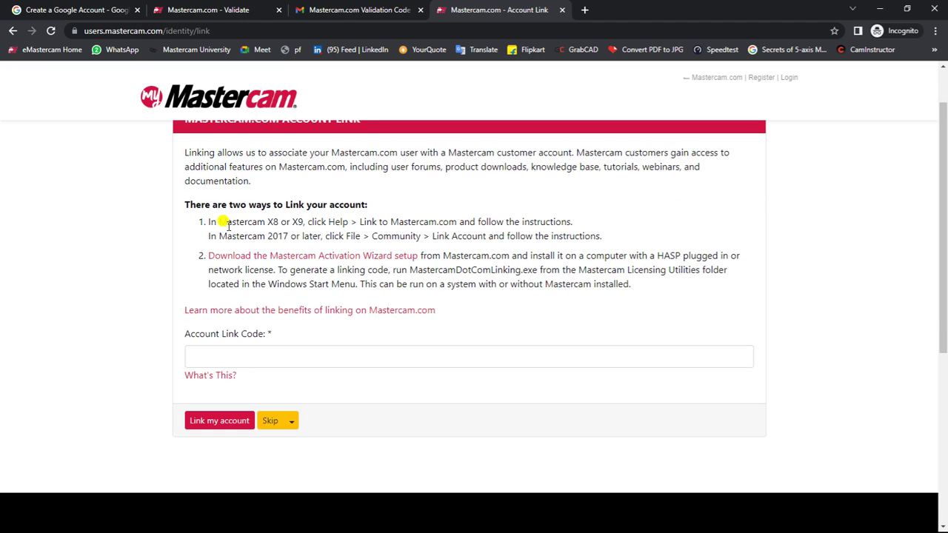
scroll(211, 226, "up", 1)
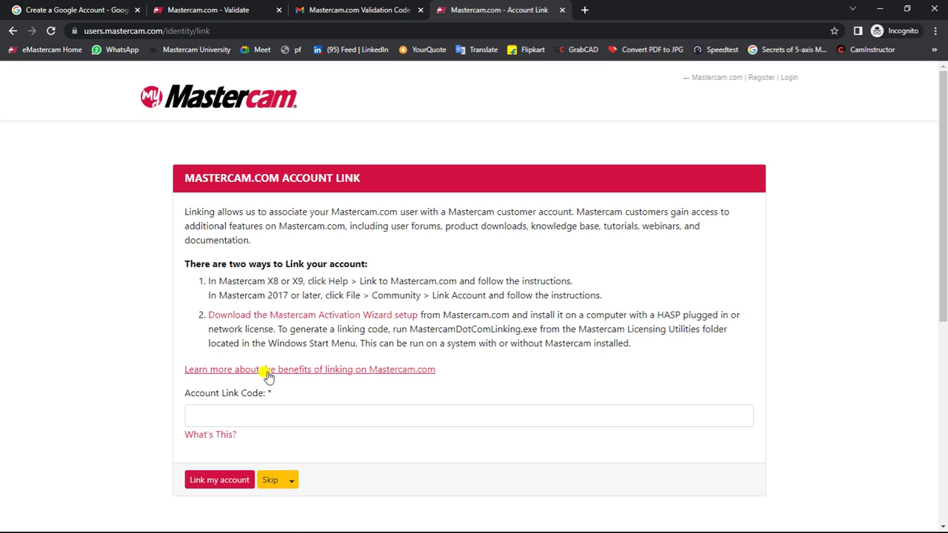
left_click(269, 480)
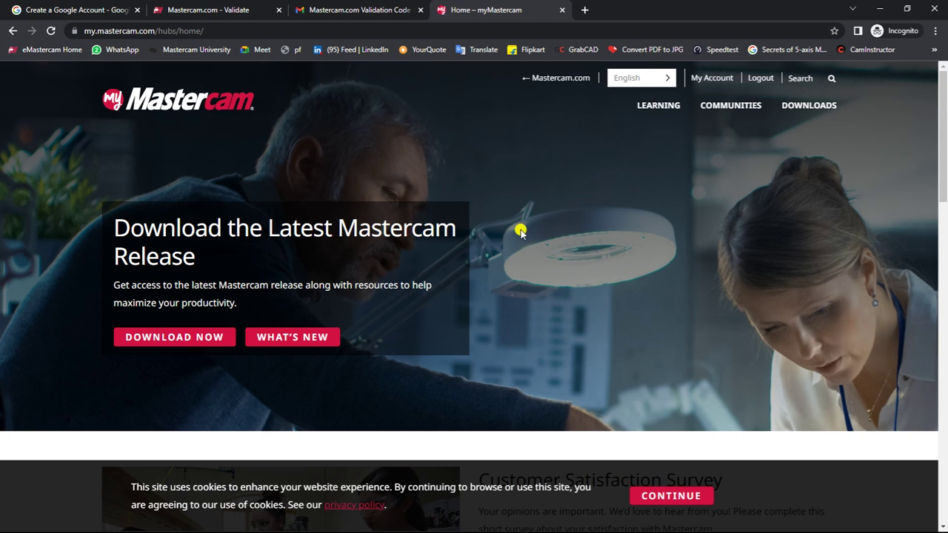
Step: Open the Learning Edition download page from the DOWNLOADS menu
mouse_move(810, 106)
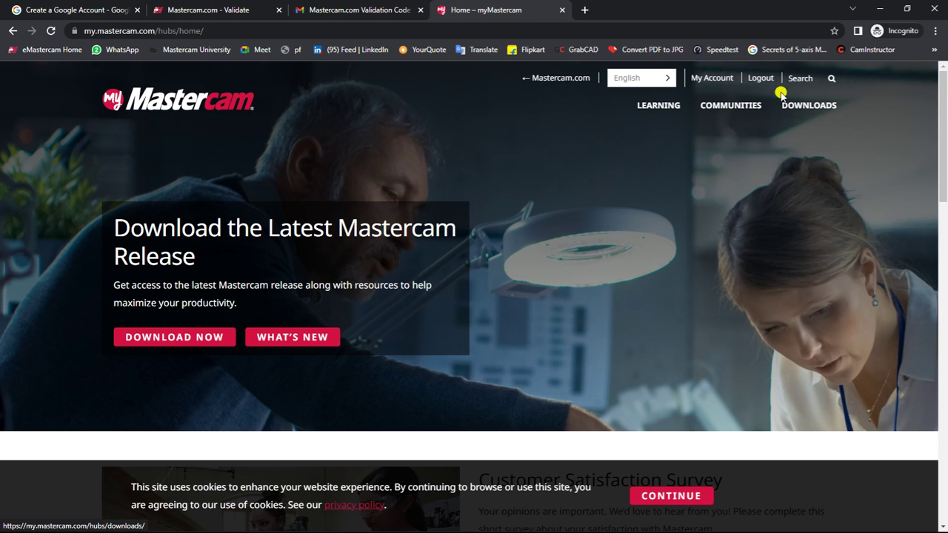
left_click(834, 262)
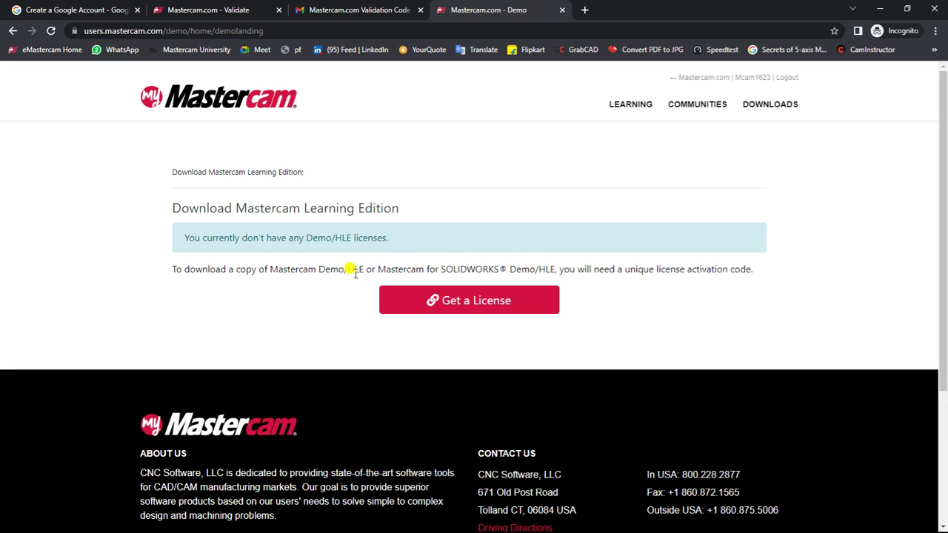
Step: Start a Learning Edition licence request and fill in the name and phone number fields
left_click(519, 302)
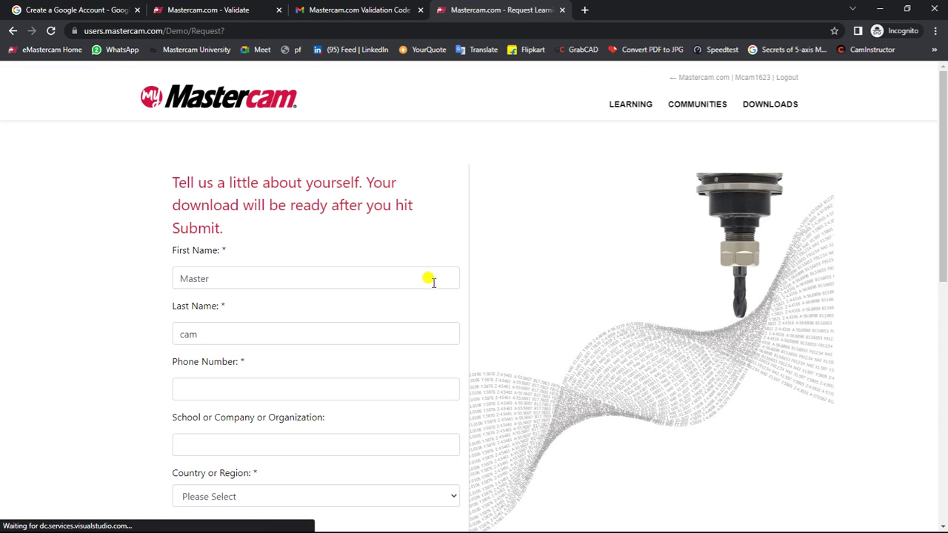
left_click(341, 274)
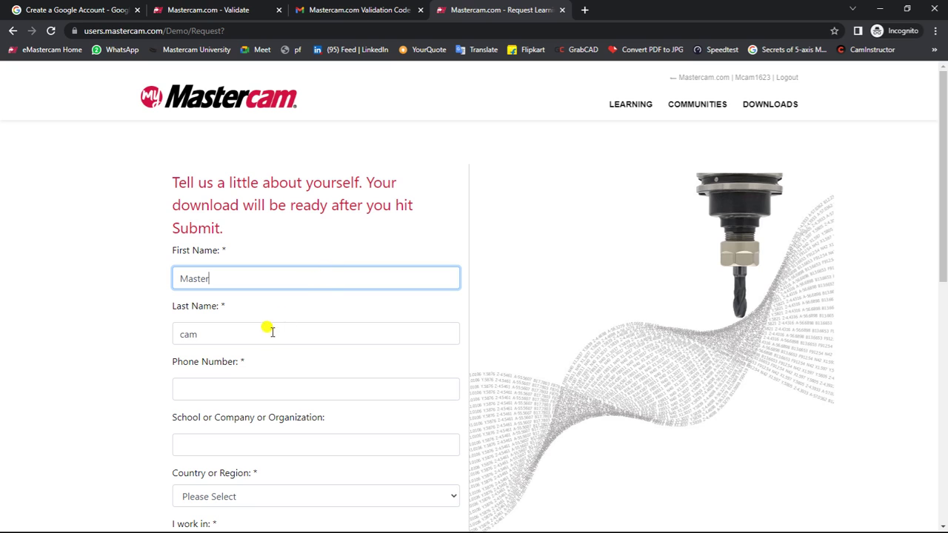
left_click(250, 380)
left_click(235, 278)
left_click(227, 329)
left_click(224, 379)
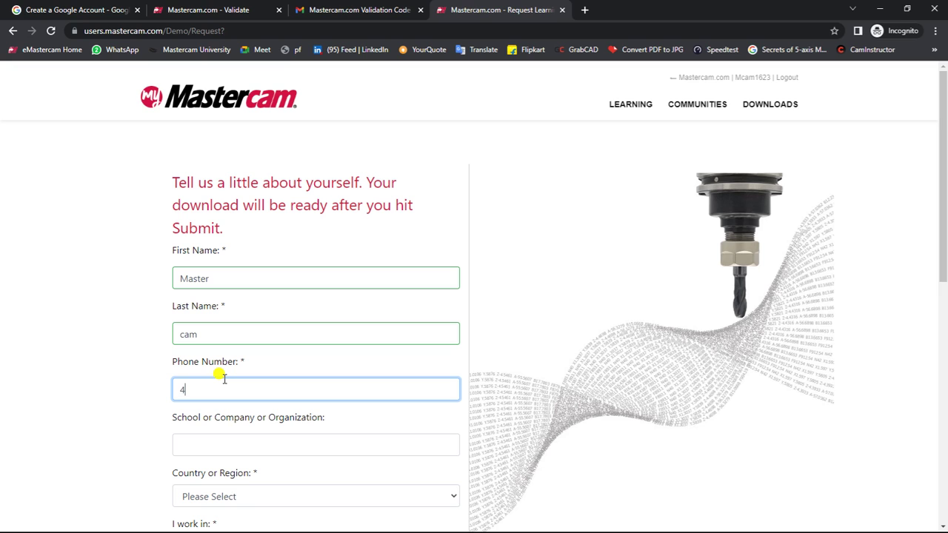
scroll(224, 378, "down", 1)
Step: Correct the organisation to 'learning' and choose Austria as the country
left_click(211, 383)
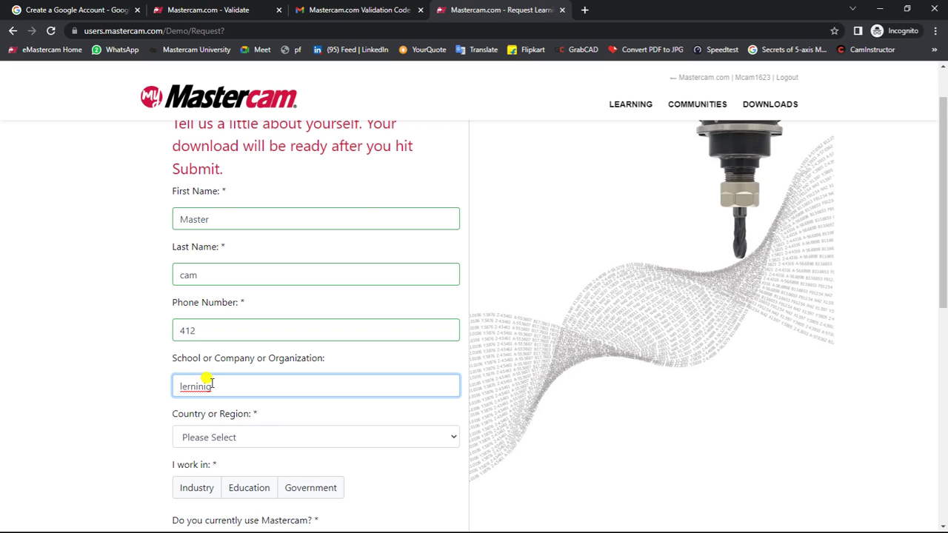
right_click(211, 384)
left_click(235, 227)
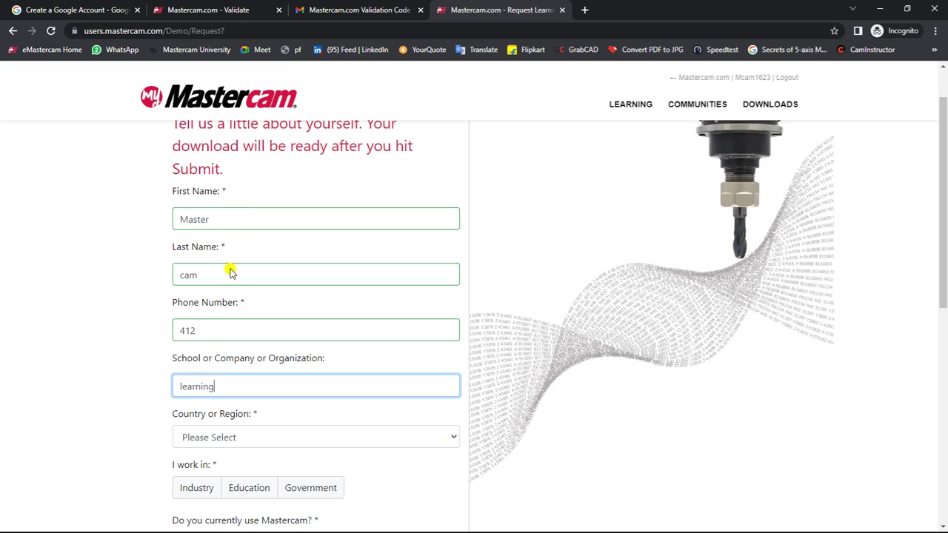
left_click(220, 436)
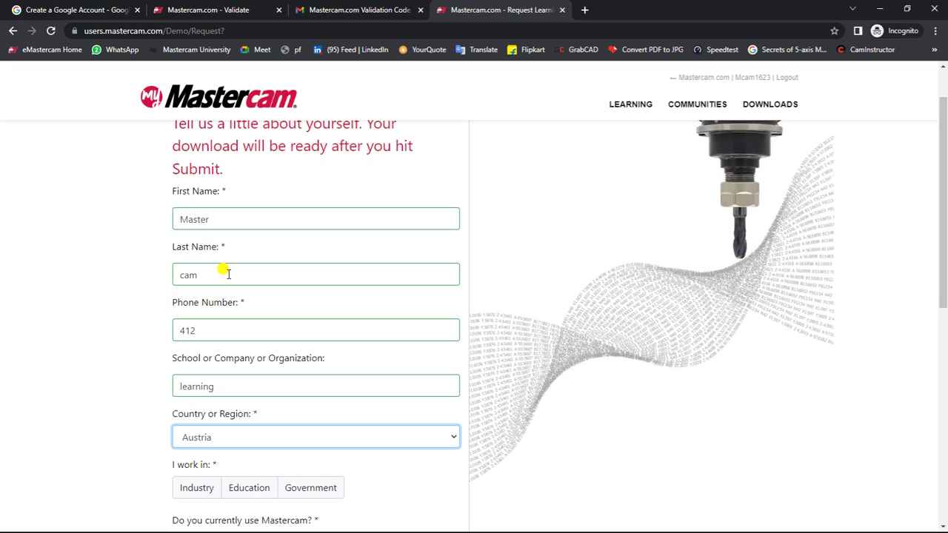
left_click(228, 275)
Step: Select Education as the industry, answer Yes to using Mastercam, and submit the request
scroll(215, 270, "down", 2)
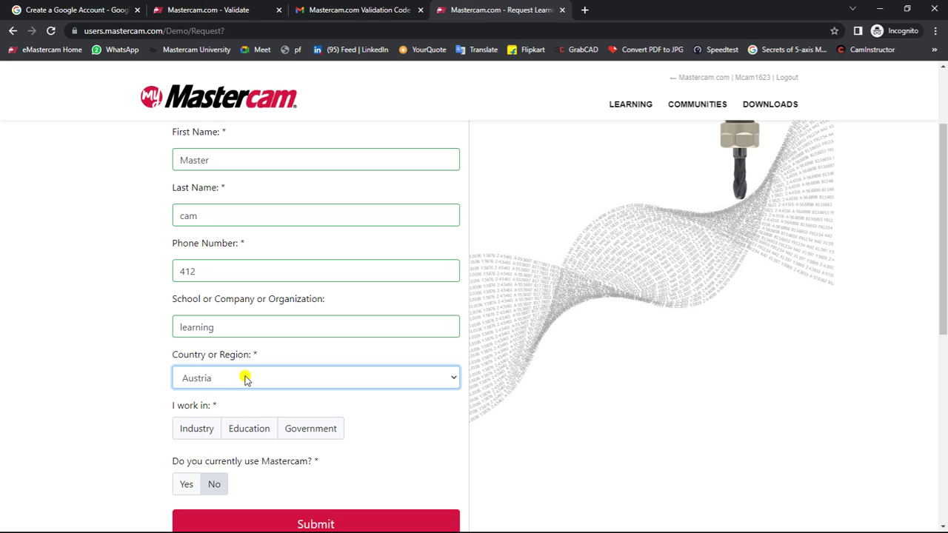
scroll(245, 379, "down", 3)
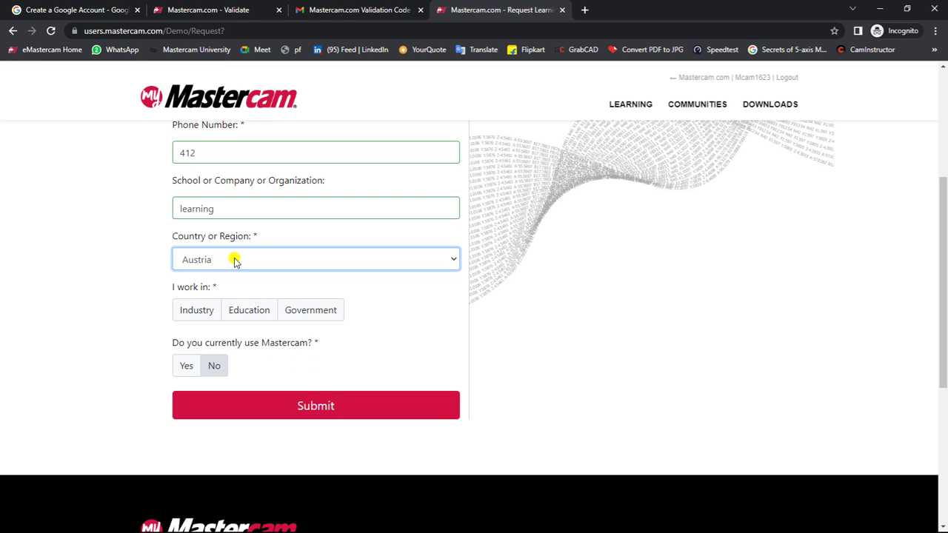
scroll(234, 261, "up", 3)
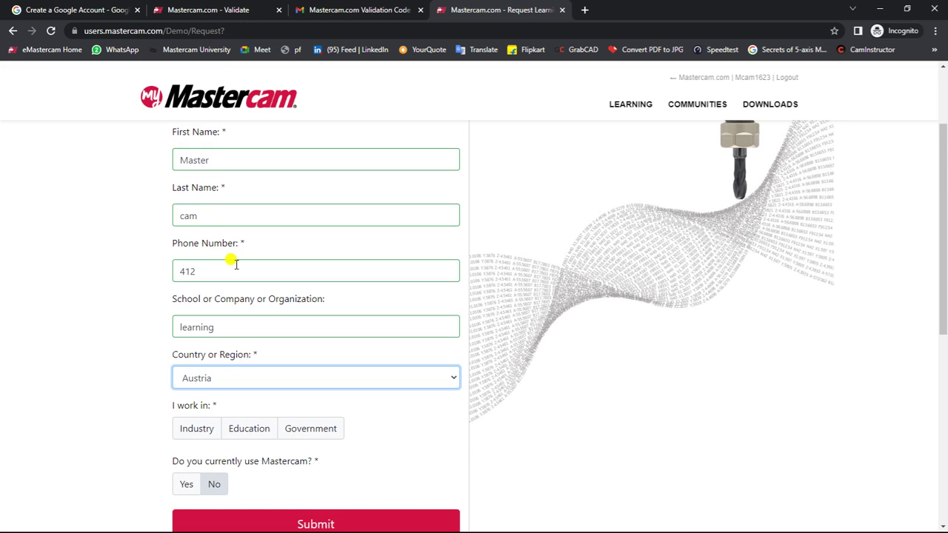
scroll(234, 260, "down", 2)
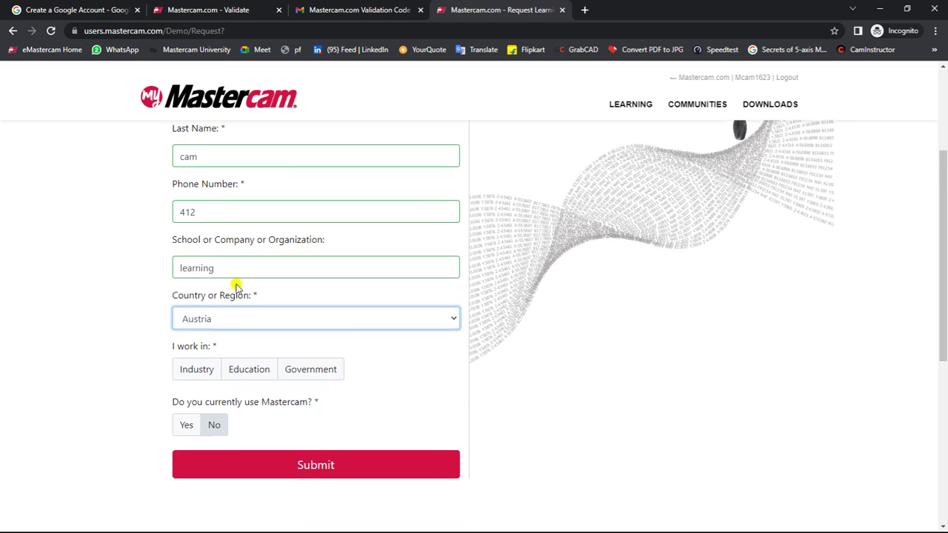
left_click(238, 370)
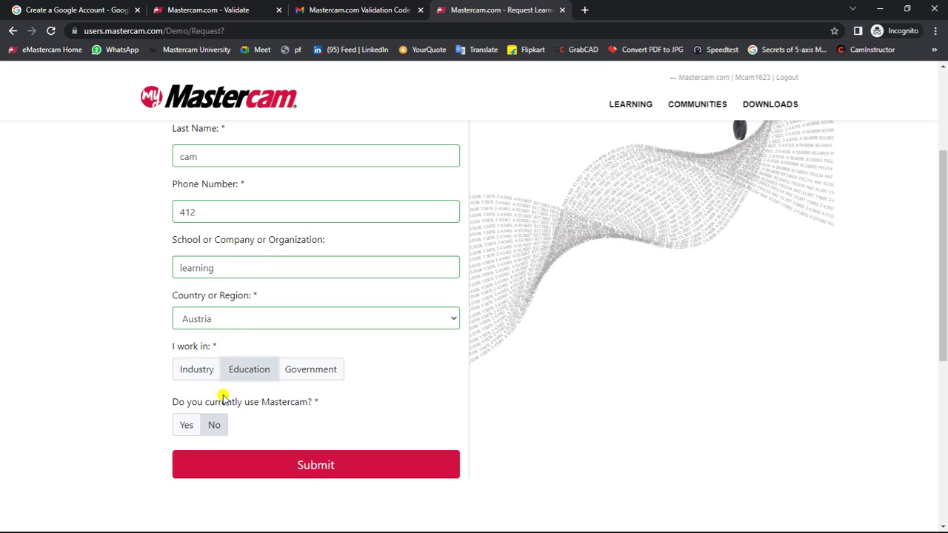
left_click(187, 423)
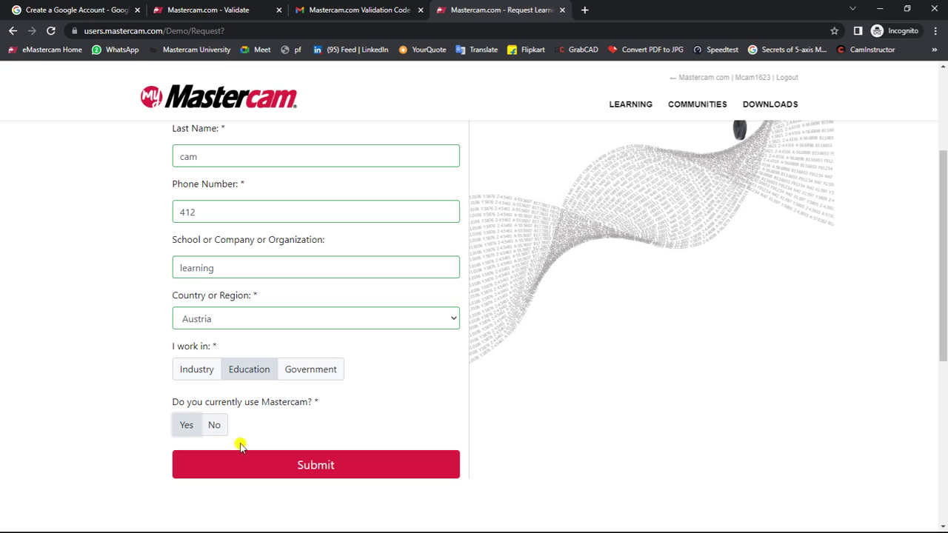
left_click(253, 459)
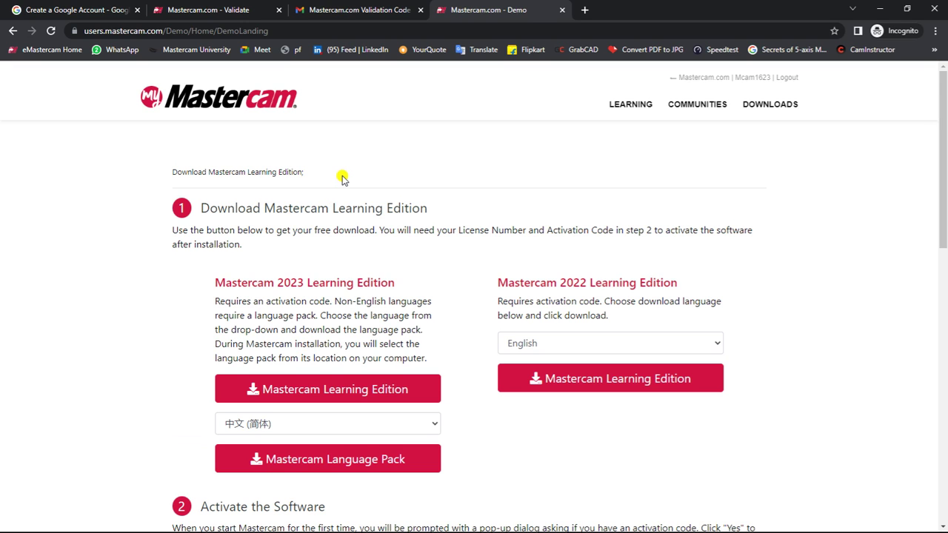
scroll(343, 180, "down", 1)
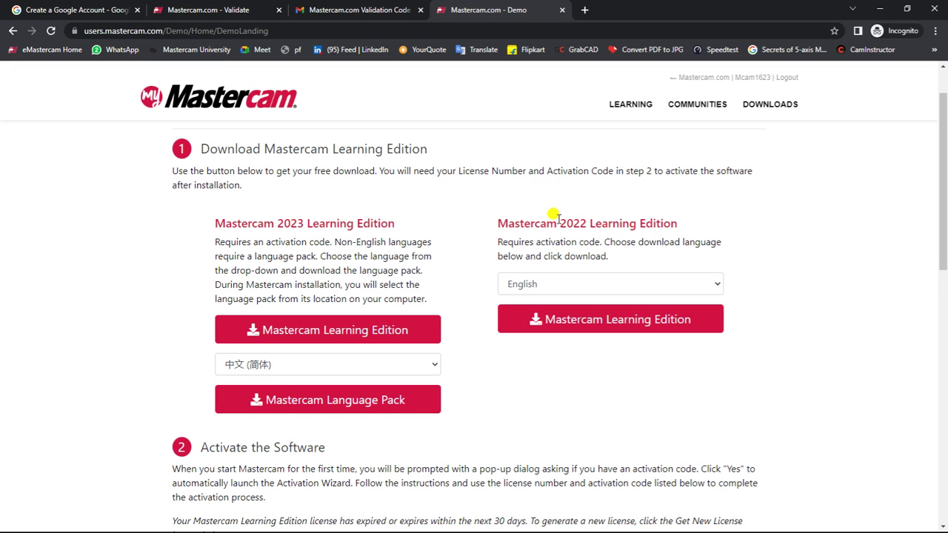
scroll(606, 220, "down", 2)
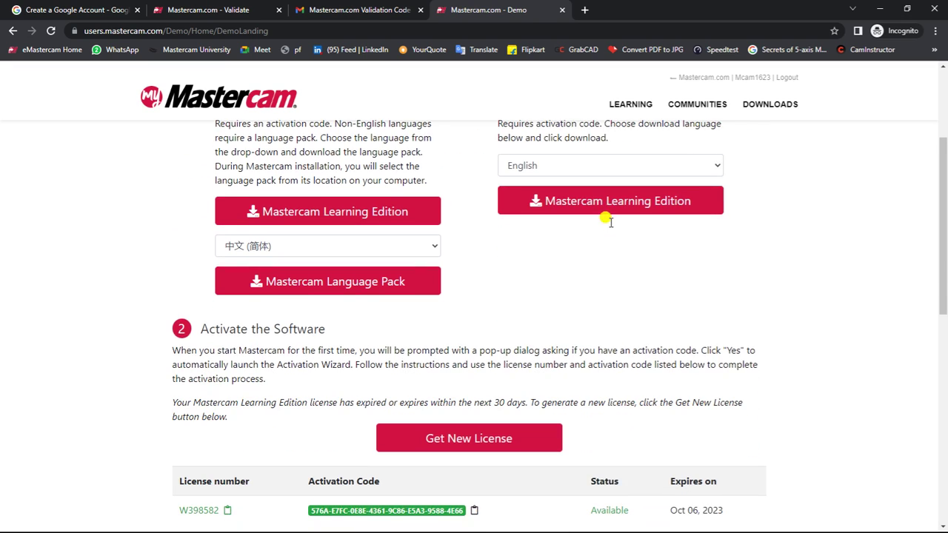
scroll(592, 210, "down", 2)
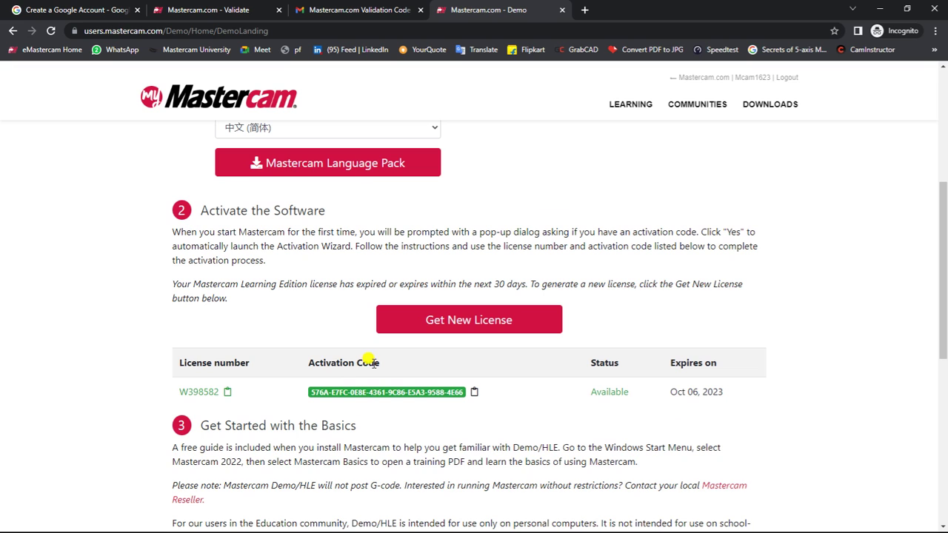
scroll(330, 361, "down", 2)
scroll(333, 359, "up", 2)
scroll(566, 231, "up", 2)
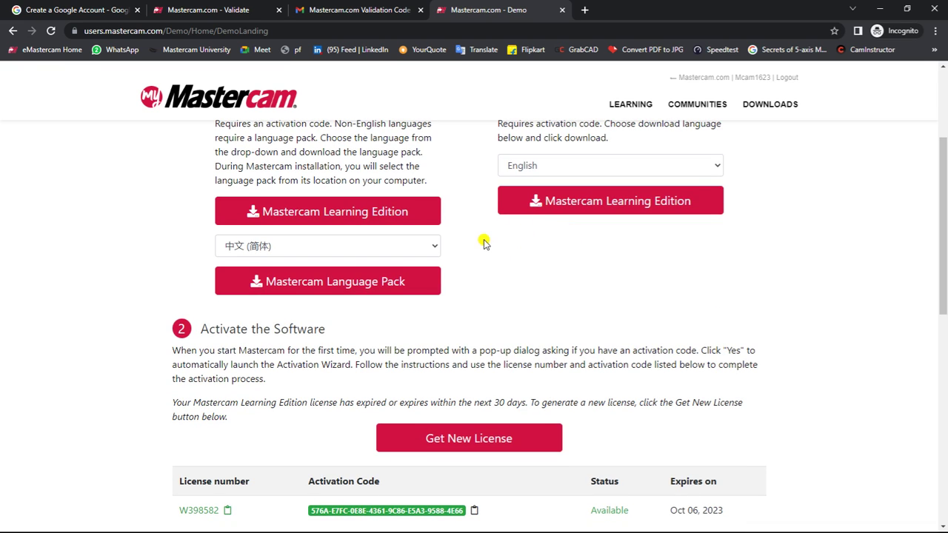
scroll(457, 236, "up", 1)
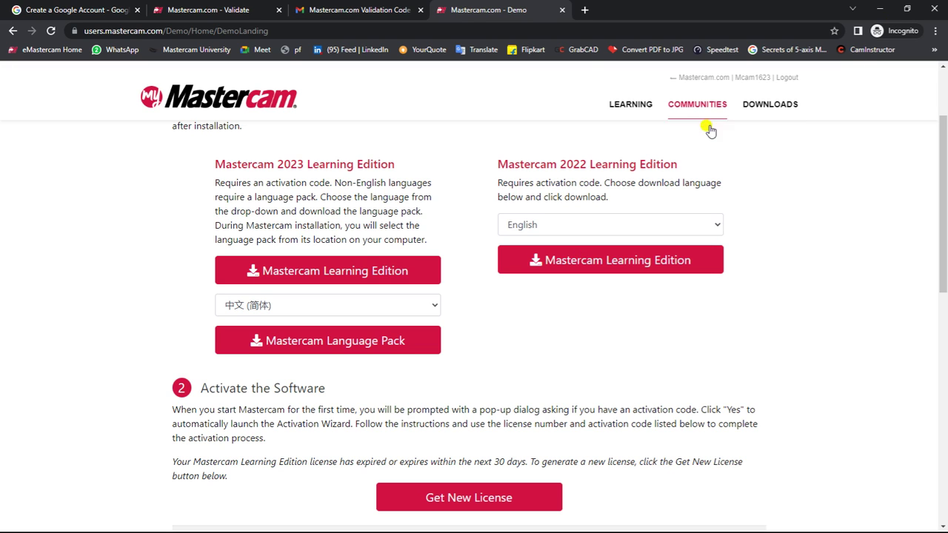
scroll(529, 209, "down", 1)
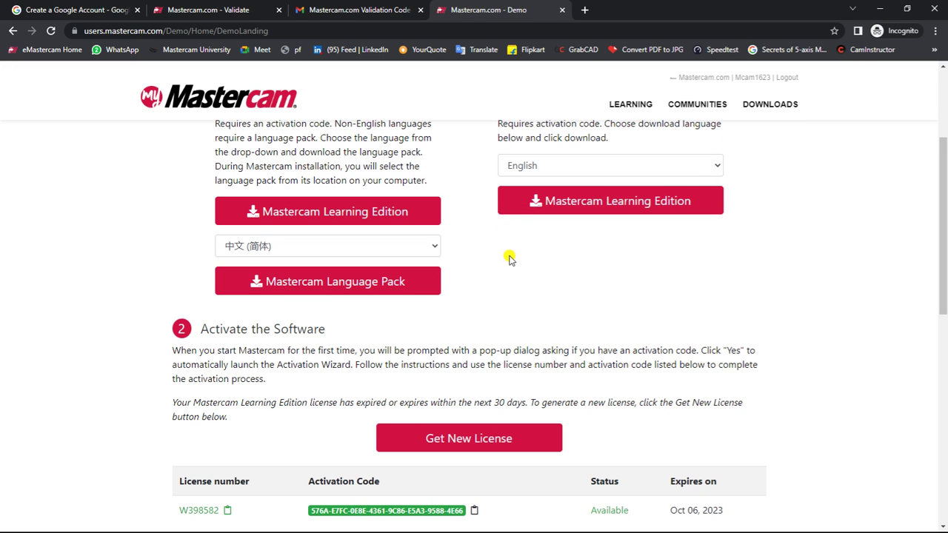
scroll(509, 259, "down", 1)
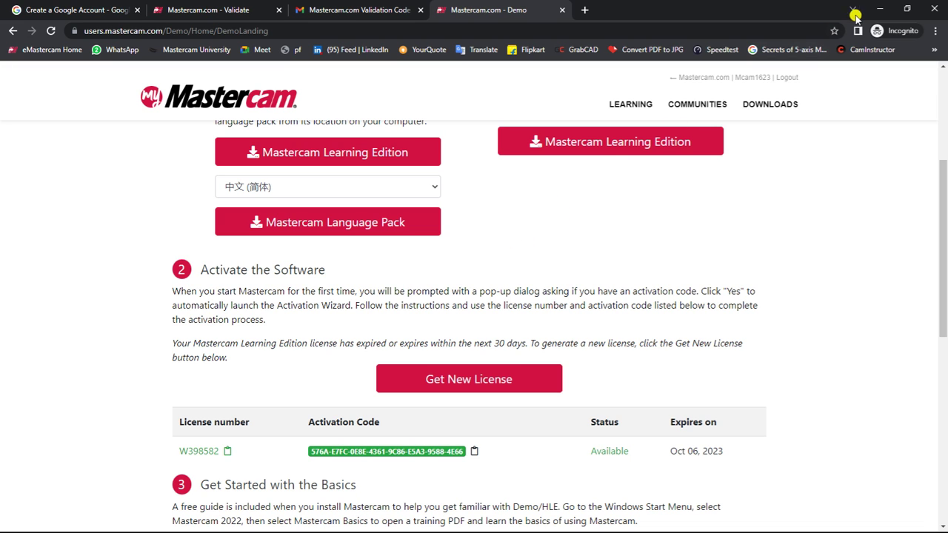
Step: Minimize Chrome, refresh the desktop, and launch Mastercam 2023 from its desktop shortcut
left_click(878, 9)
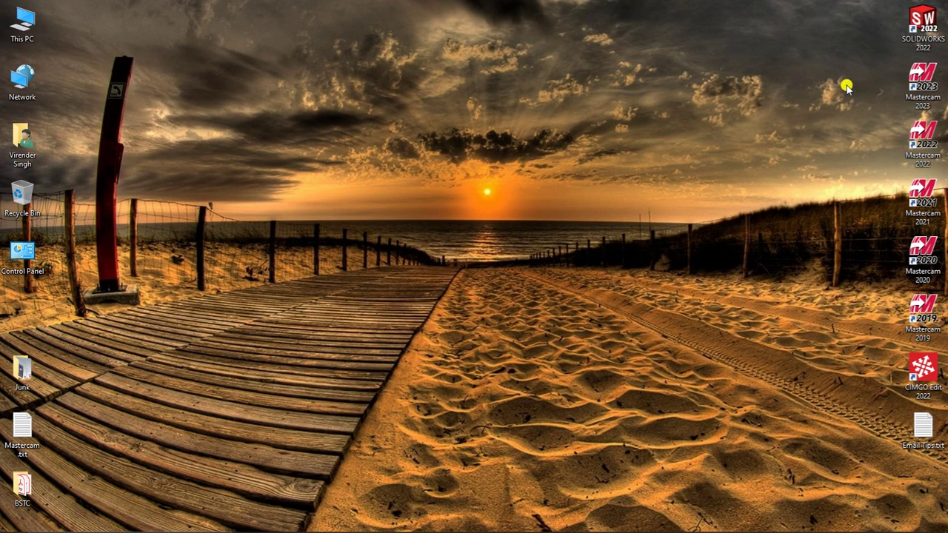
double_click(920, 83)
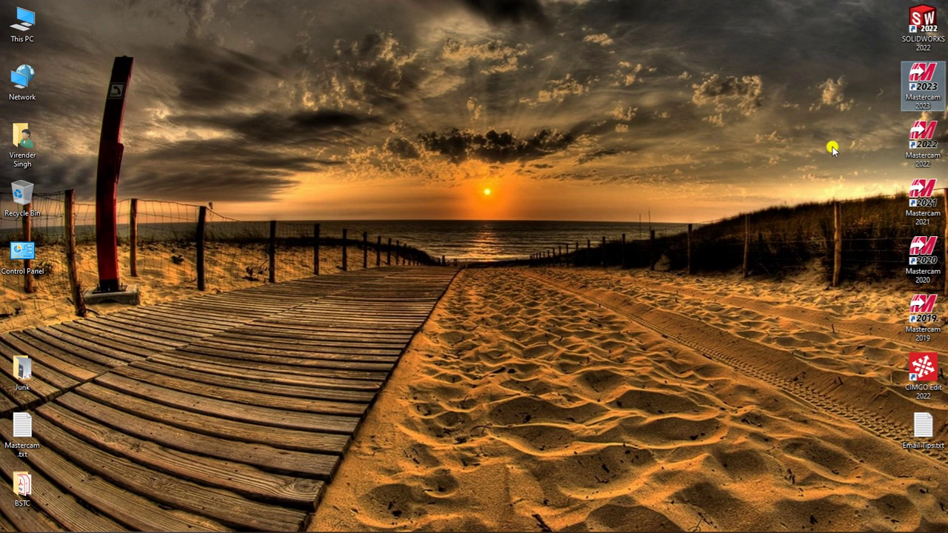
right_click(630, 127)
left_click(659, 184)
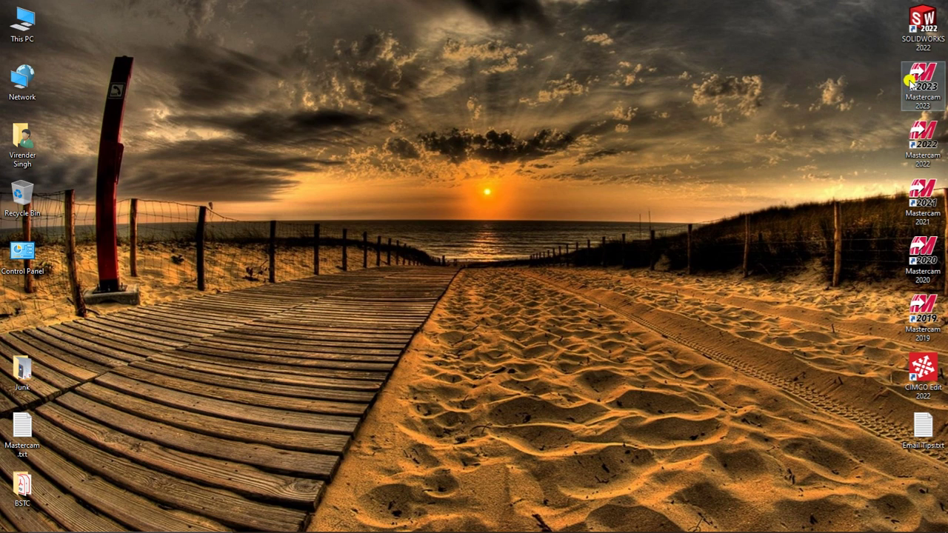
double_click(891, 97)
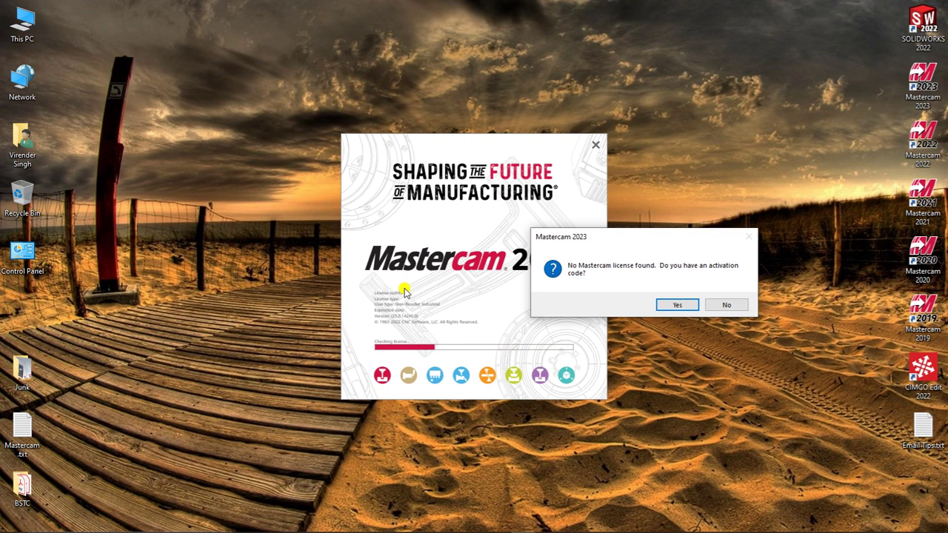
Step: Confirm having an activation code, choose online activation of a new license, and accept the terms
left_click_drag(601, 242, 406, 224)
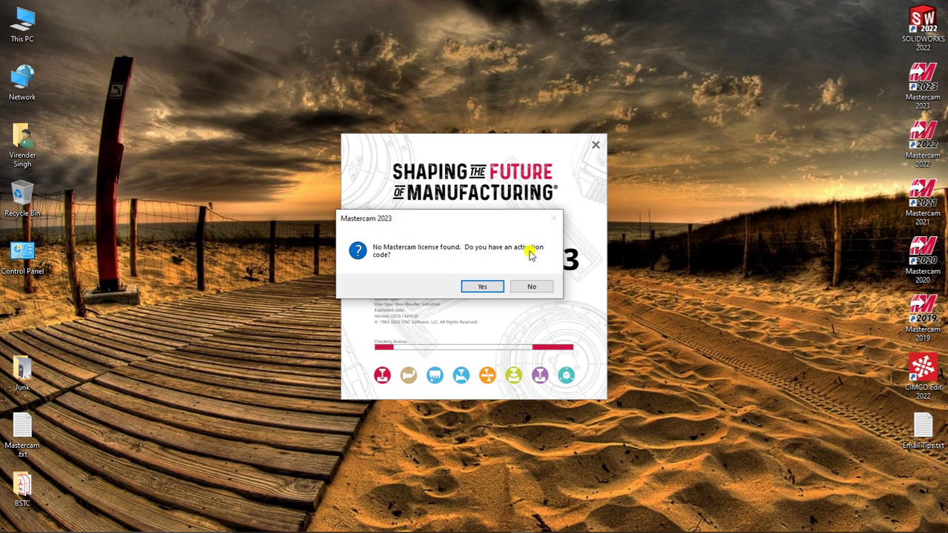
left_click(486, 285)
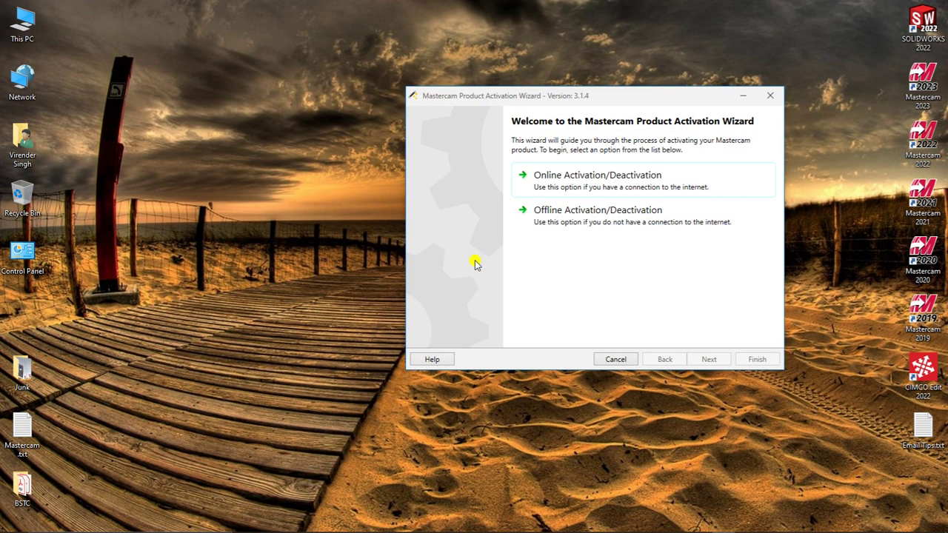
left_click_drag(507, 105, 388, 125)
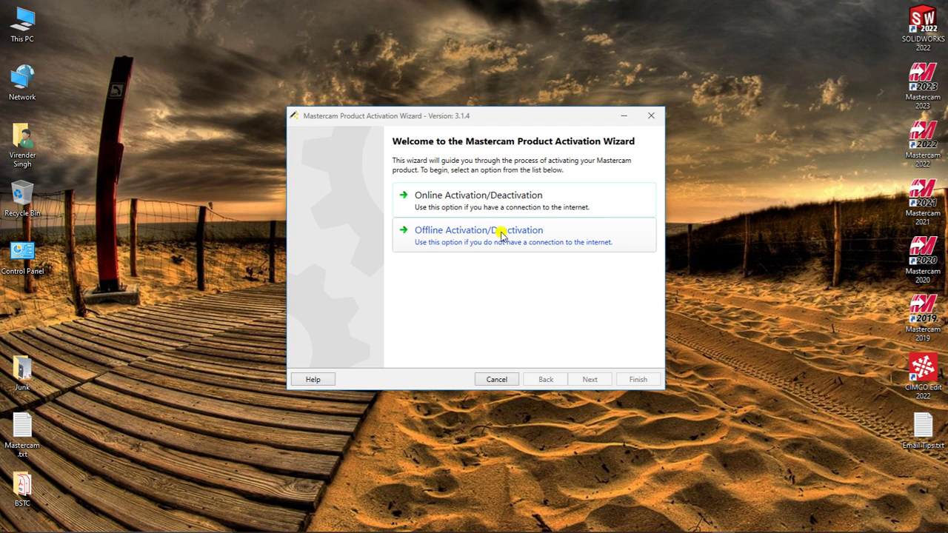
left_click(562, 194)
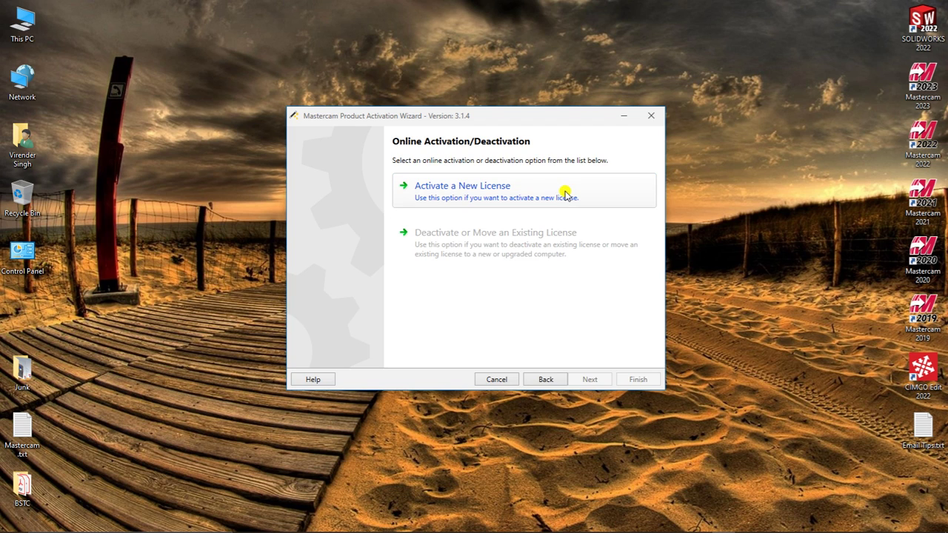
left_click(471, 190)
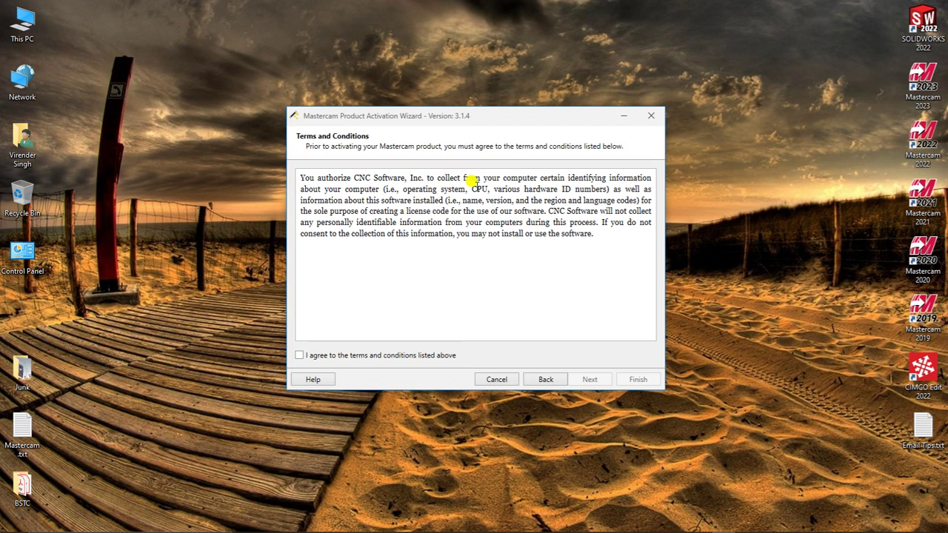
left_click(299, 355)
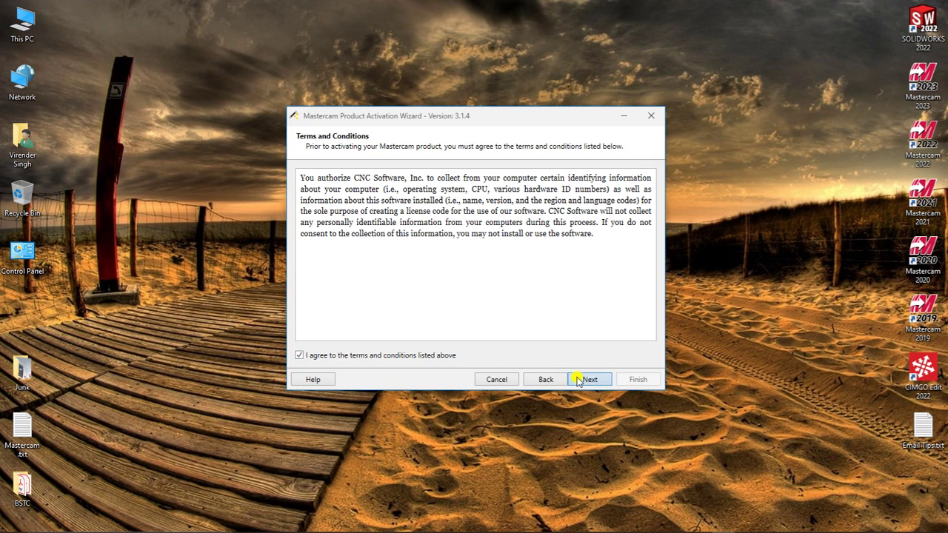
left_click(581, 379)
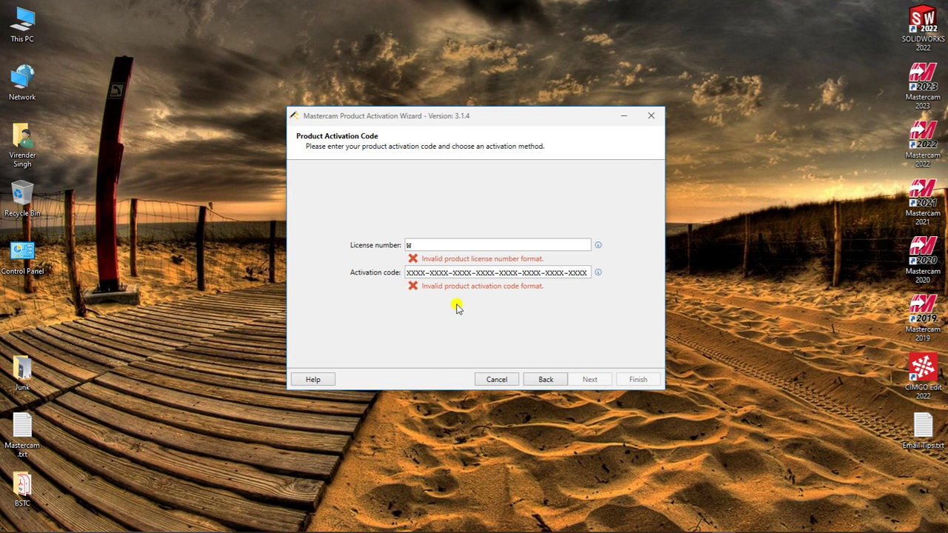
Step: Copy the license number from the Mastercam.com page and paste it into the wizard
mouse_move(547, 528)
left_click(391, 522)
scroll(407, 311, "down", 2)
left_click(228, 333)
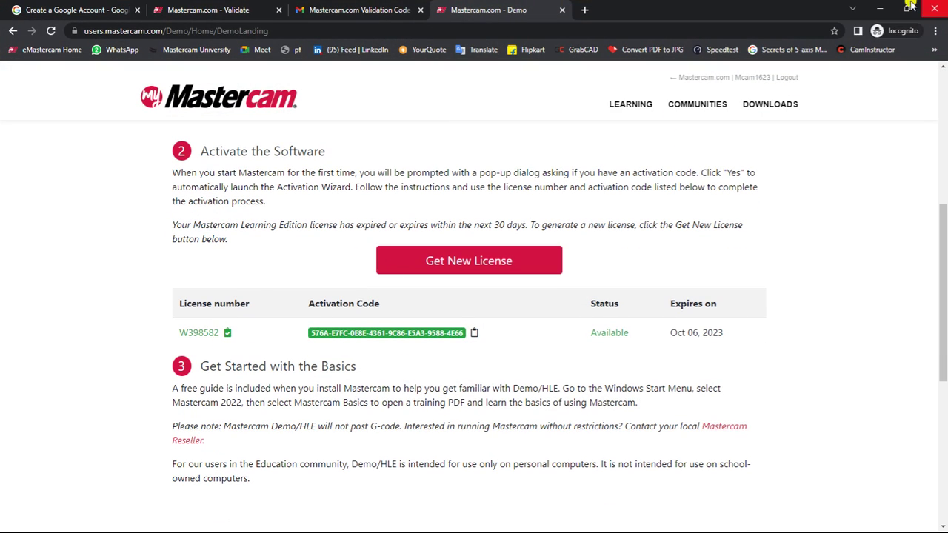
left_click(878, 9)
left_click(409, 244)
key("ctrl+v")
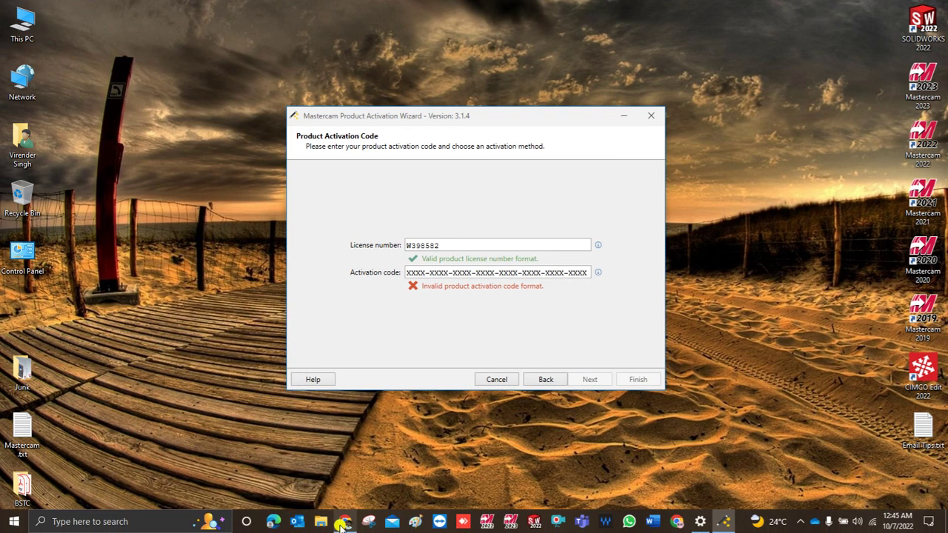
Step: Paste the activation code from the browser into the wizard and continue to verification
left_click(343, 523)
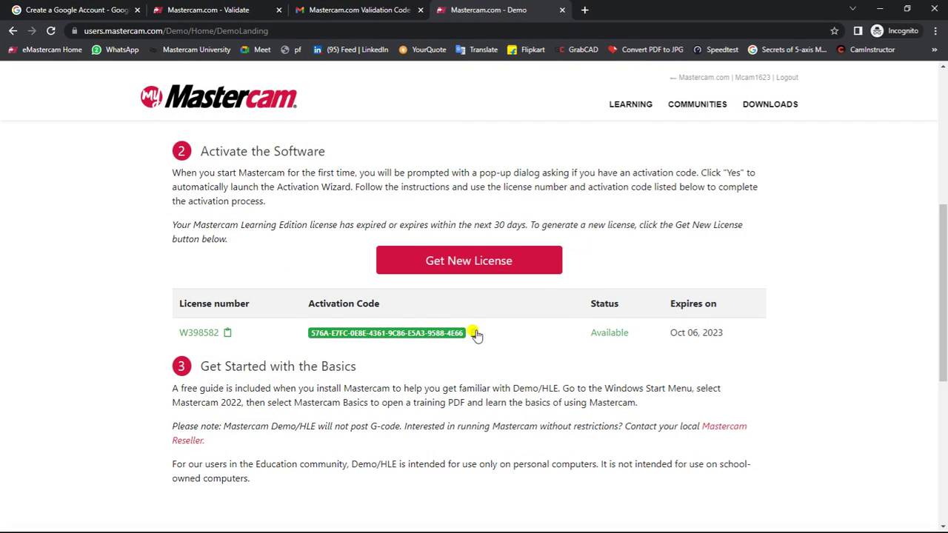
left_click(878, 9)
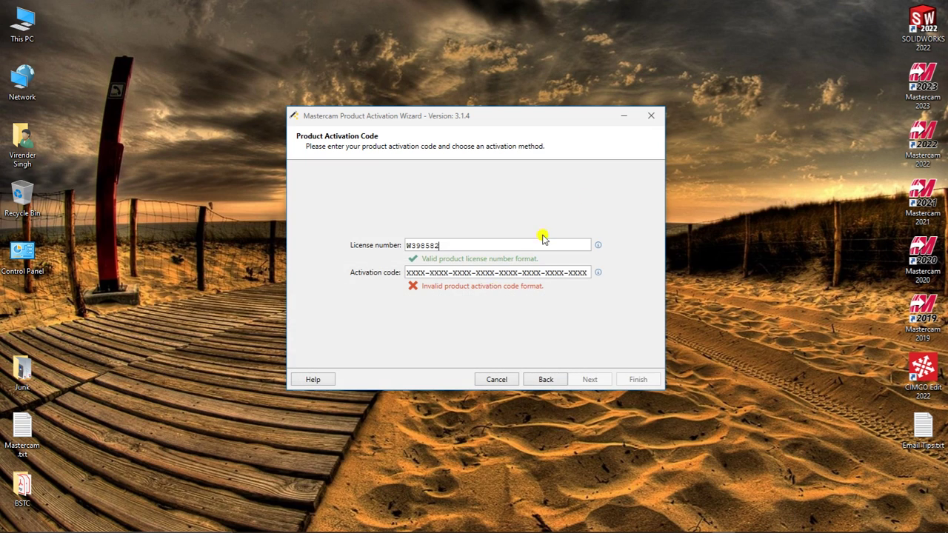
left_click(435, 273)
key("ctrl+v")
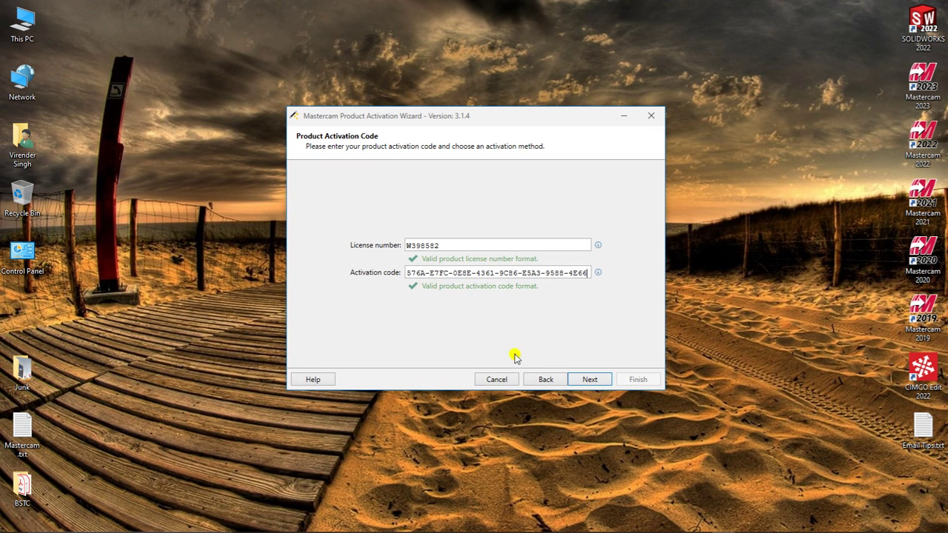
left_click(589, 379)
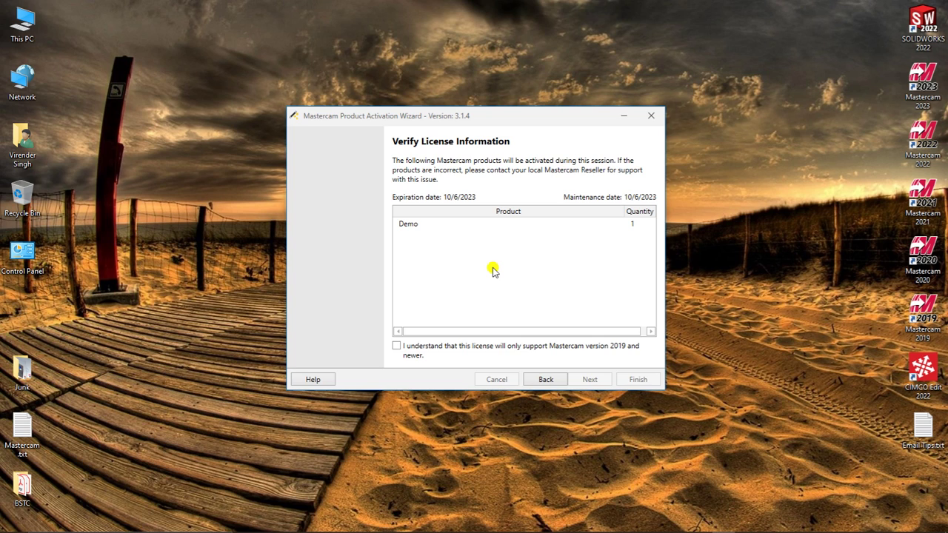
Step: Acknowledge the licence supports only Mastercam 2019 and newer, then start the activation
left_click(396, 345)
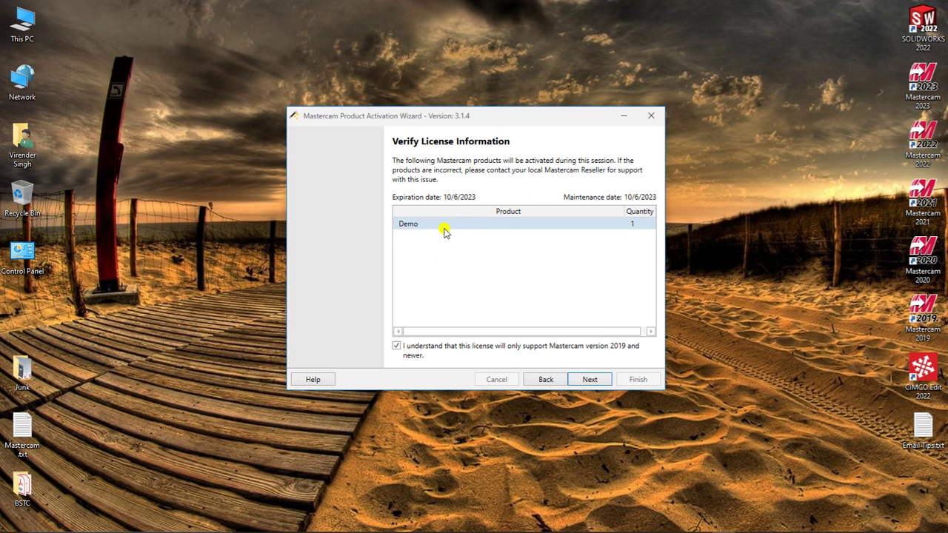
left_click(590, 380)
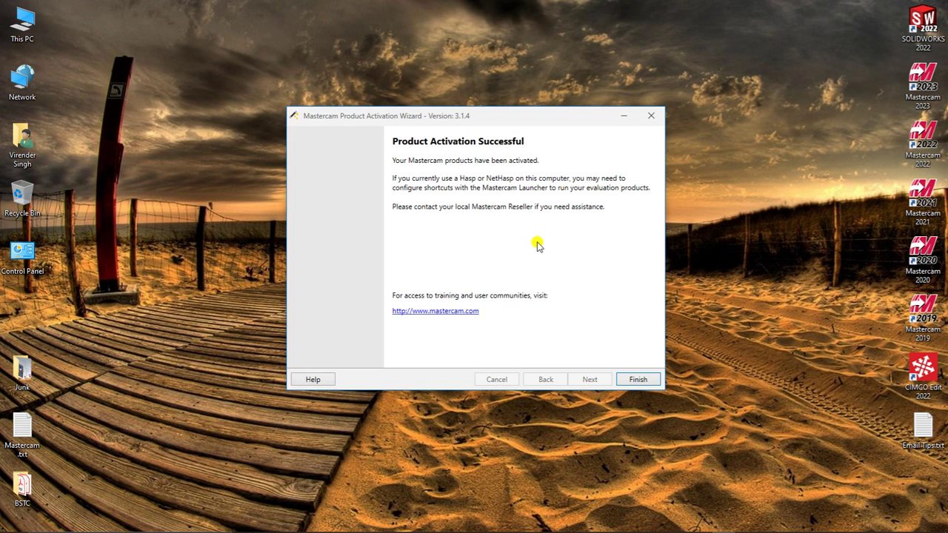
Step: Close the wizard, relaunch Mastercam 2023, and accept the end user license agreement
left_click(637, 379)
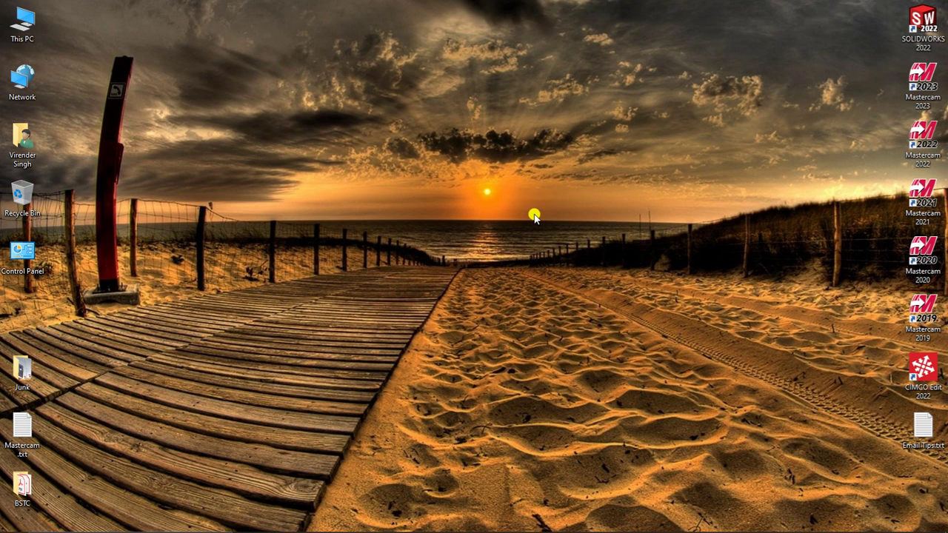
right_click(522, 194)
left_click(548, 248)
double_click(920, 74)
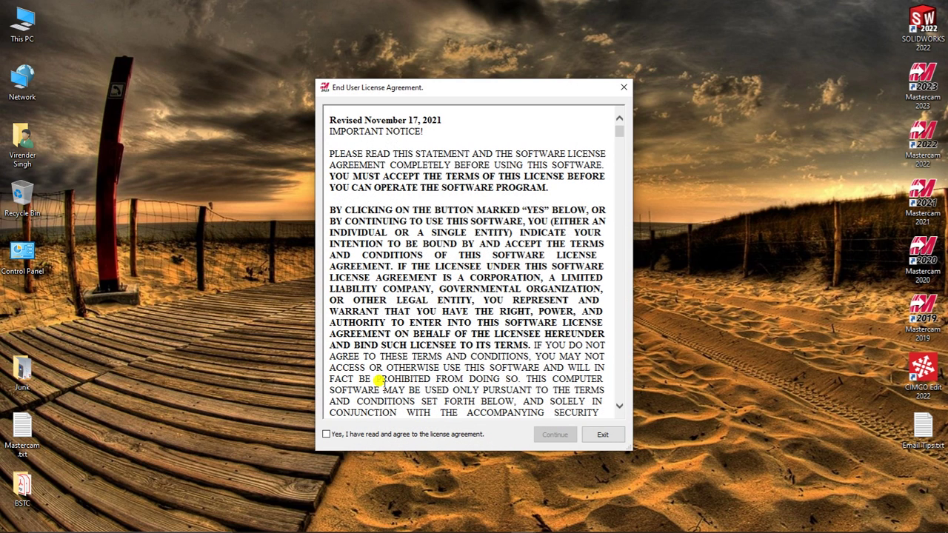
left_click(326, 434)
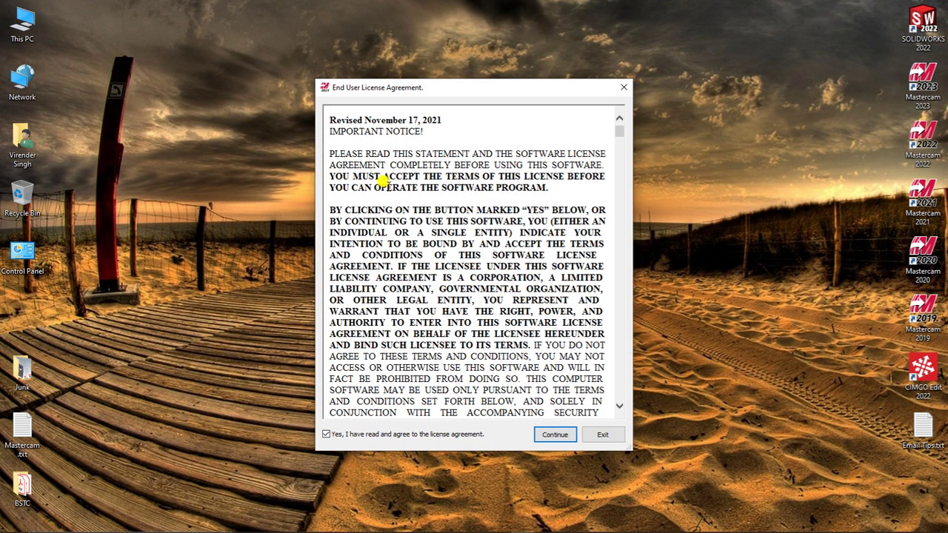
left_click(555, 434)
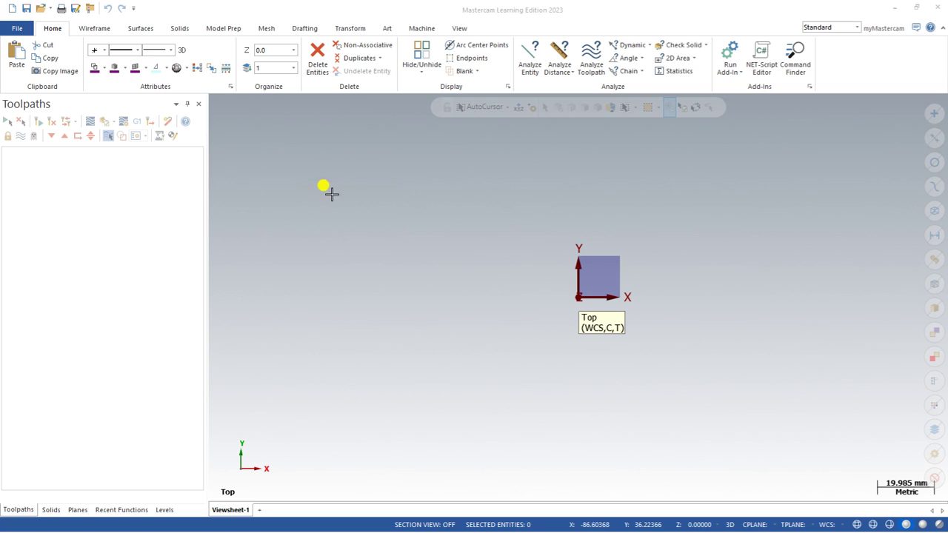
left_click(139, 126)
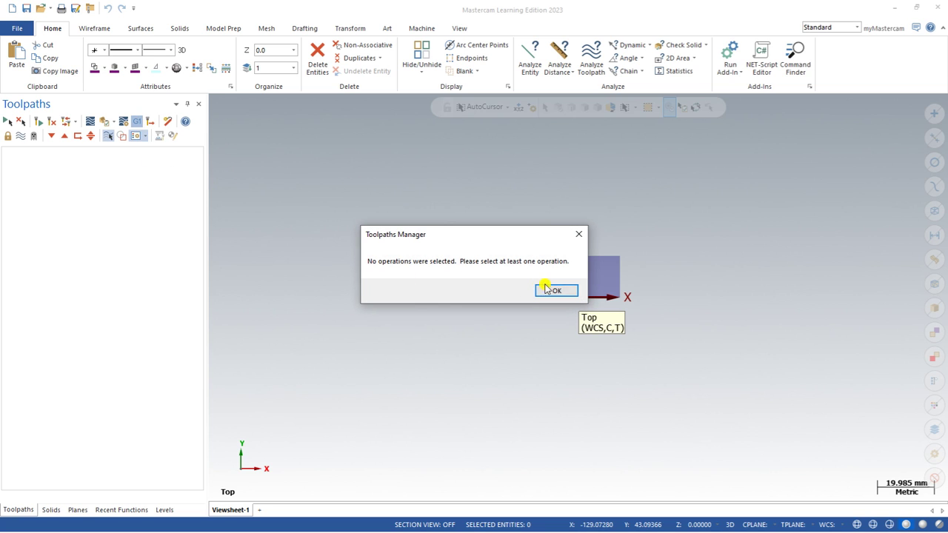
left_click(542, 290)
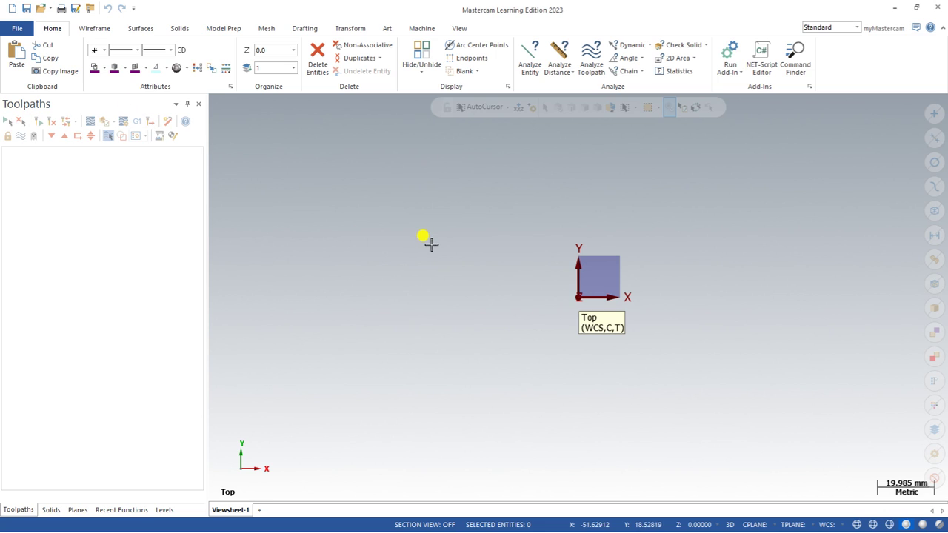